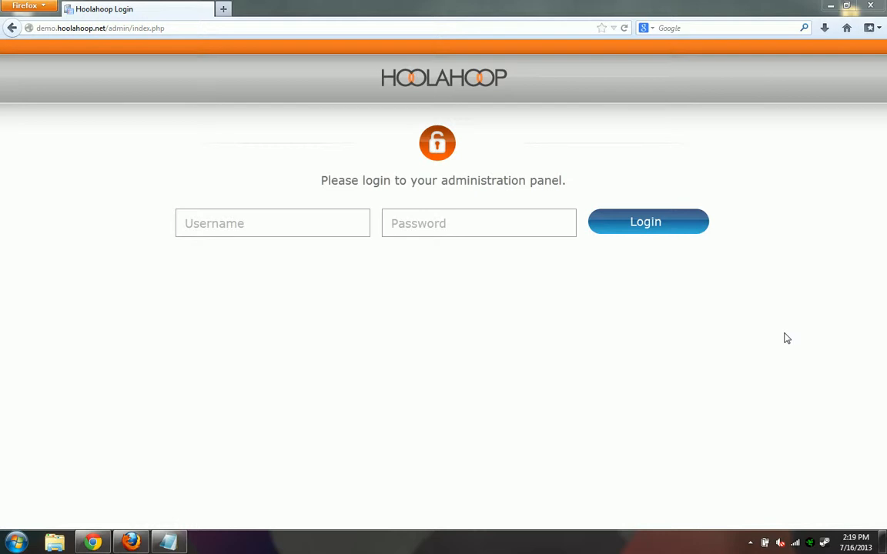
Log in to the Hoolahoop CMS admin with the administrator username and password
click(301, 230)
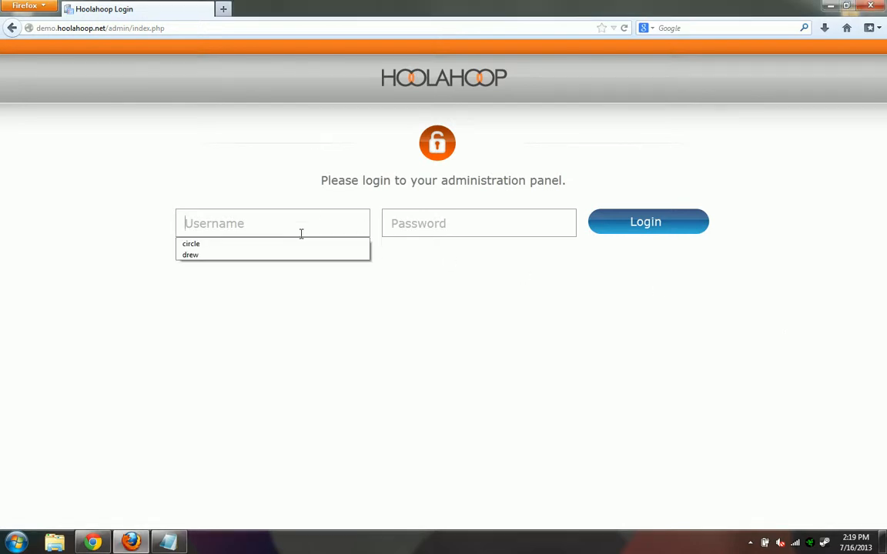
text(drew)
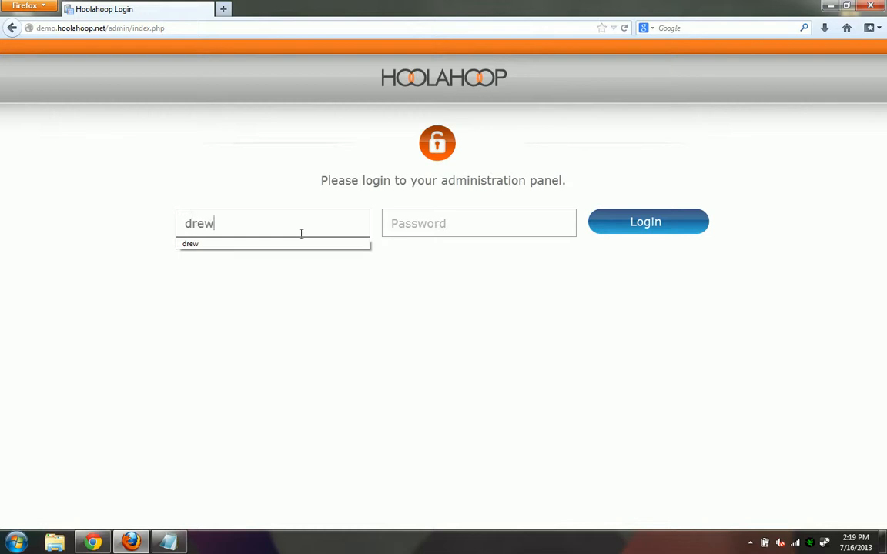
key(Tab)
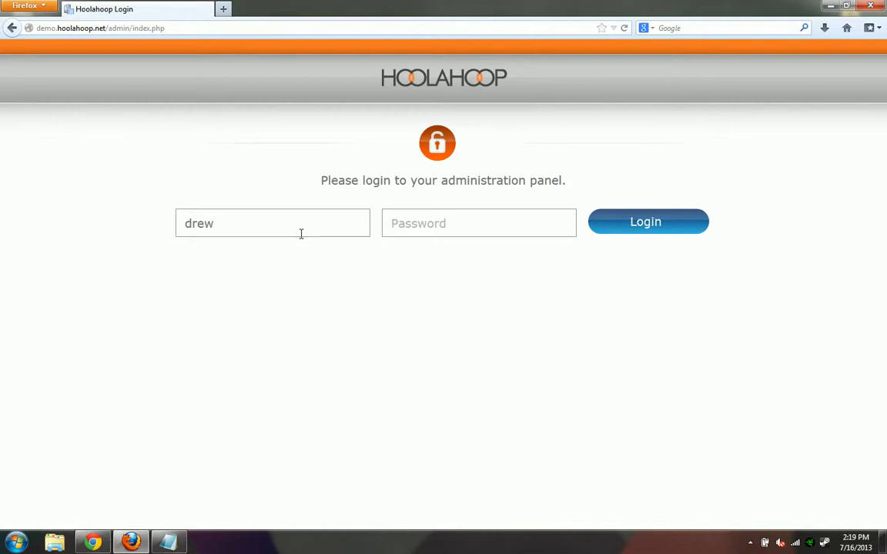
text(********)
click(616, 234)
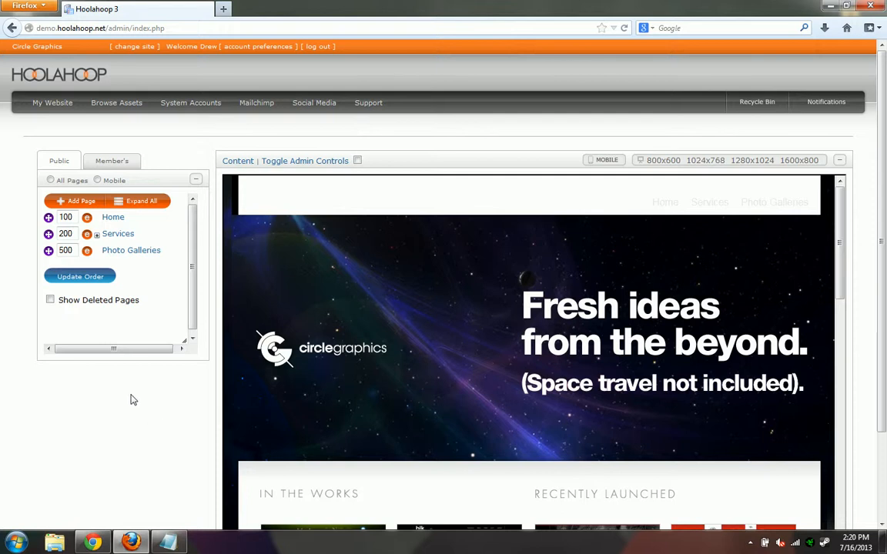
Create a new page named Blog using the Secondary_with_sidebar-Wood template
click(75, 202)
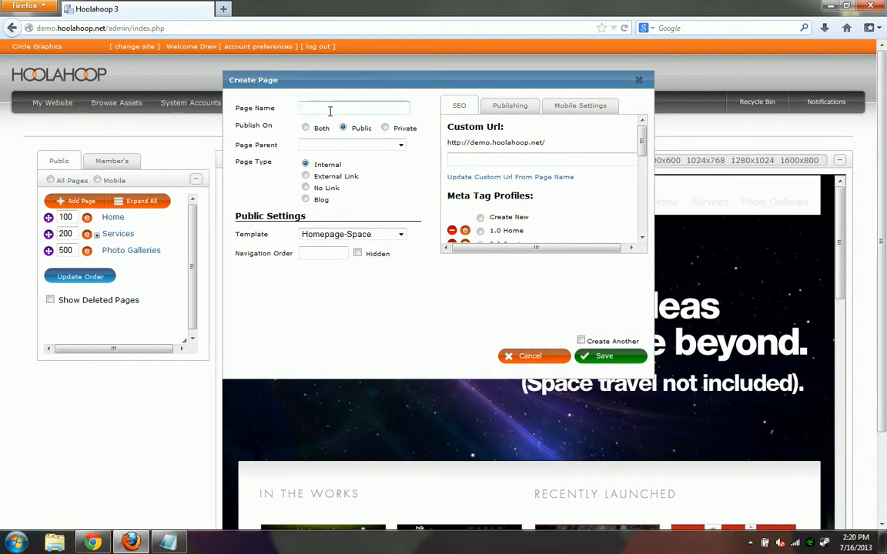
text(Blog)
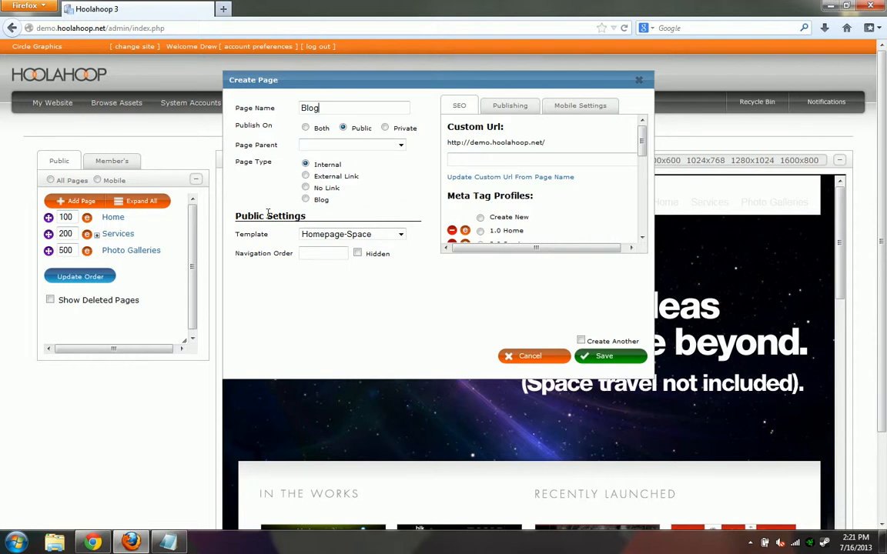
click(325, 235)
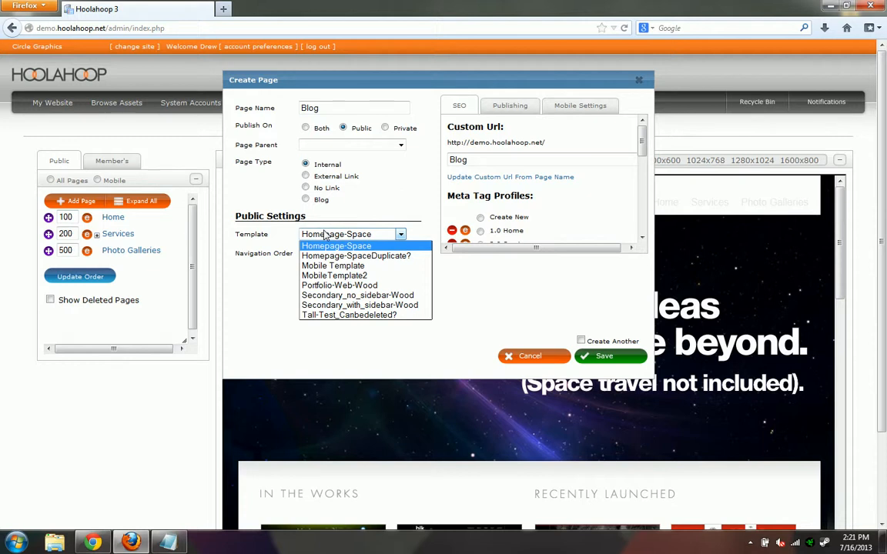
click(351, 306)
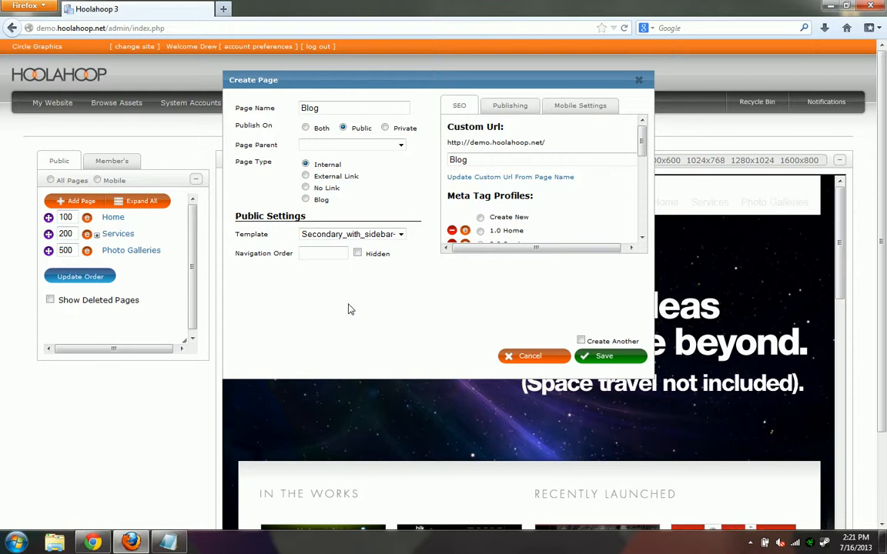
Save the Blog page and go to the Blog management section under My Website
click(601, 357)
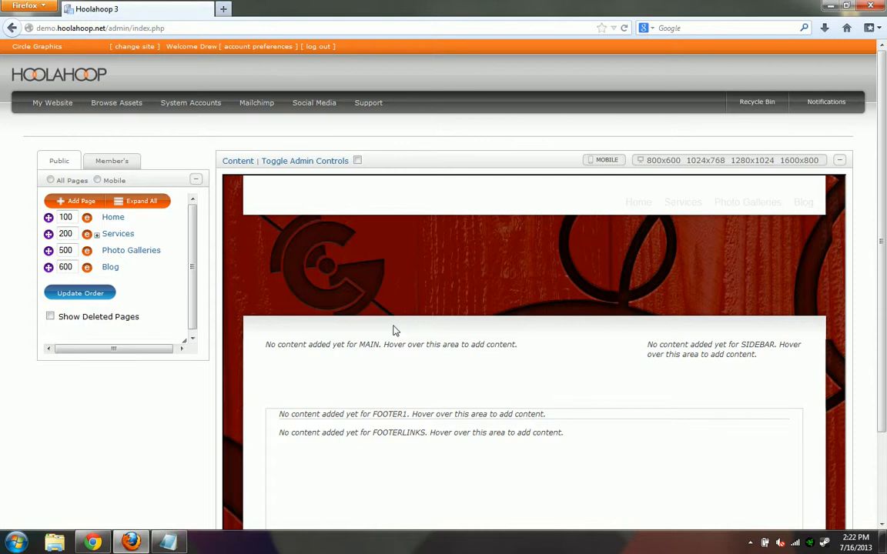
mouse_move(46, 104)
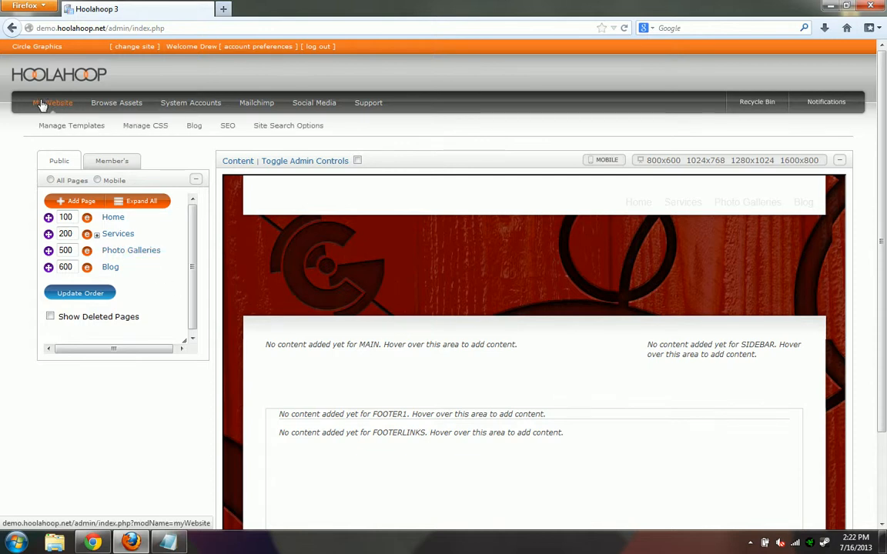
click(192, 131)
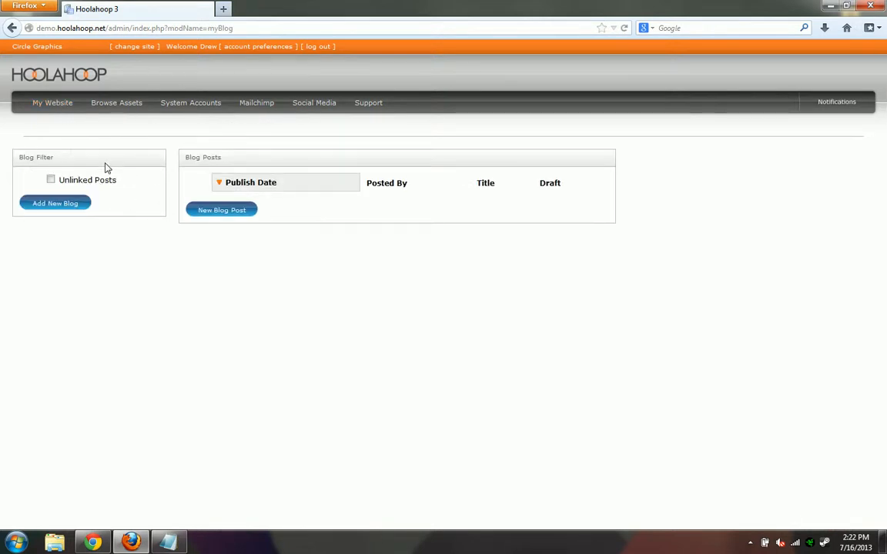
Add a new blog titled Main Blog with URL name main-blog and choose a page to bind it to
click(74, 206)
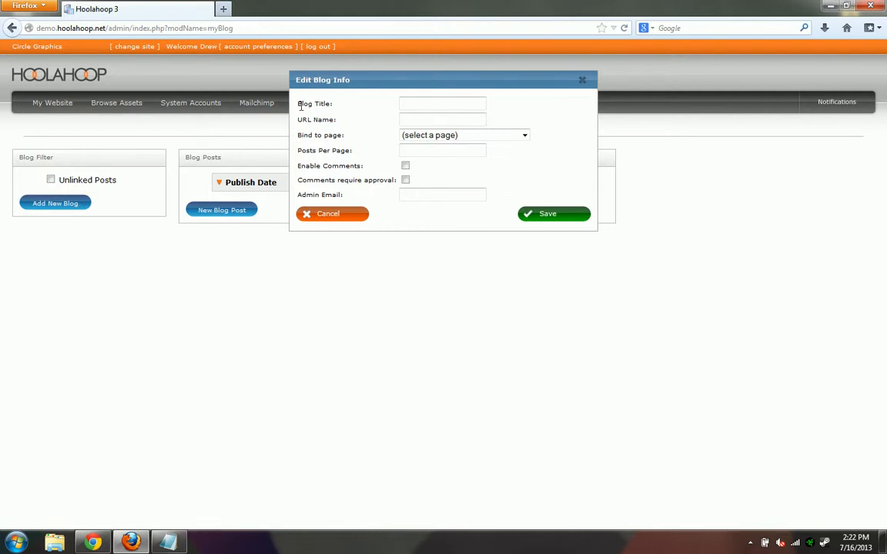
click(406, 107)
text(Main Blog)
click(450, 120)
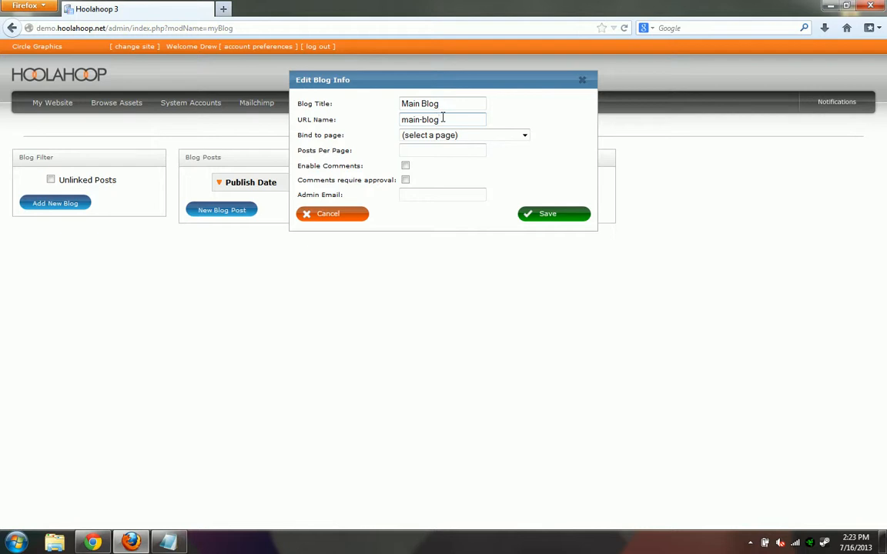
click(403, 136)
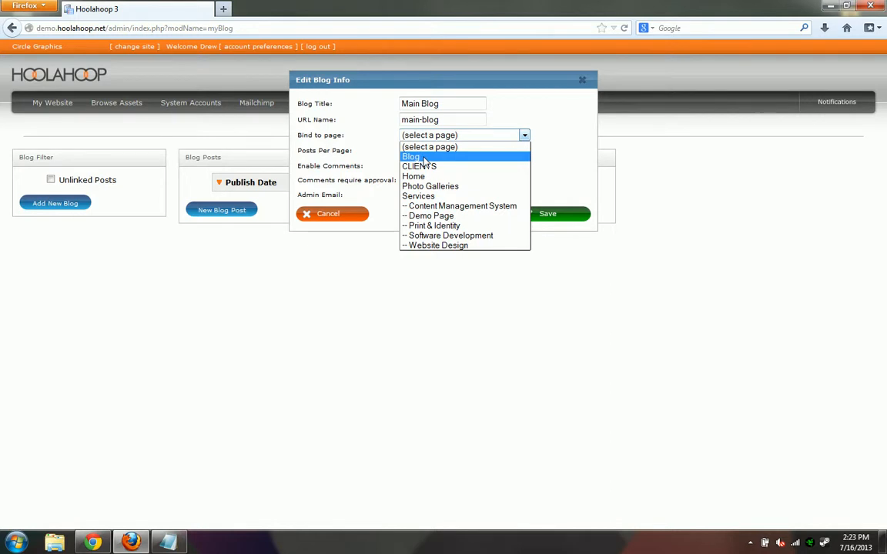
Bind Main Blog to the Blog page with 5 posts per page and comments requiring approval
click(423, 158)
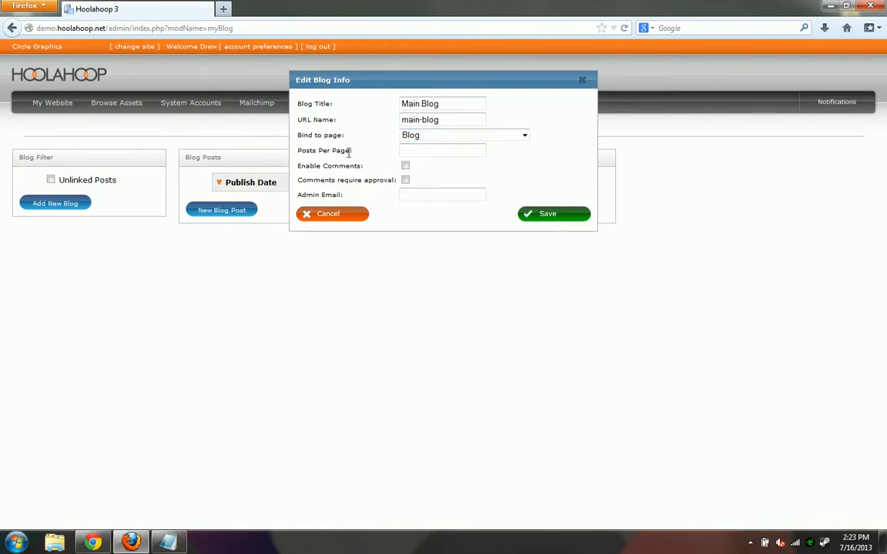
click(433, 153)
text(5)
click(372, 153)
click(406, 166)
click(405, 180)
Enter the admin e-mail address and save the Main Blog settings
click(425, 194)
click(545, 216)
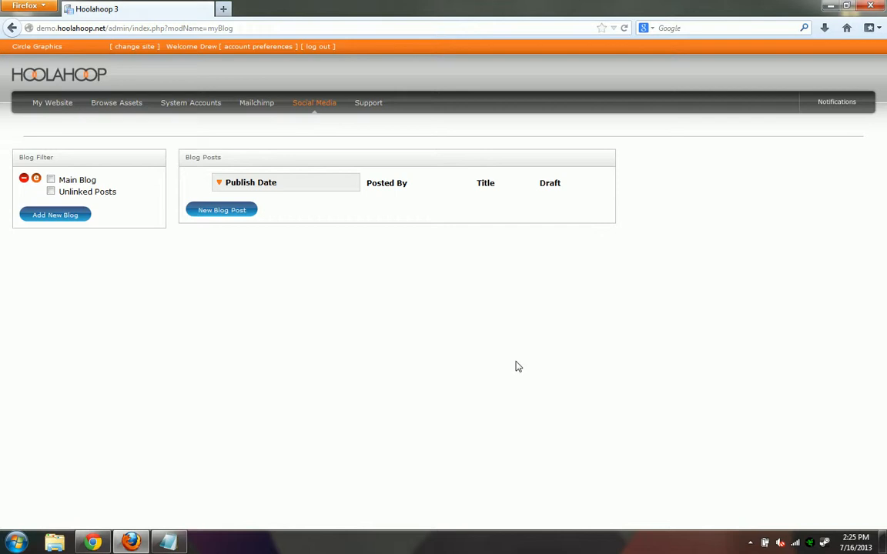
Start a new blank blog post from the Blog Posts panel
click(219, 212)
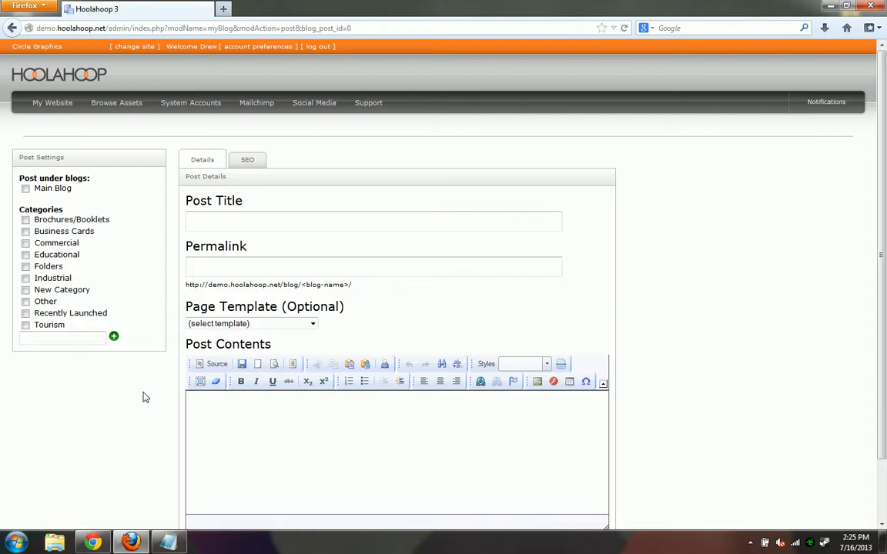
File the post under Main Blog in the Commercial and Educational categories
click(25, 188)
click(26, 242)
click(25, 255)
Add a category named New Category, leaving the post in Commercial and Educational only
click(59, 344)
text(New Category)
click(114, 337)
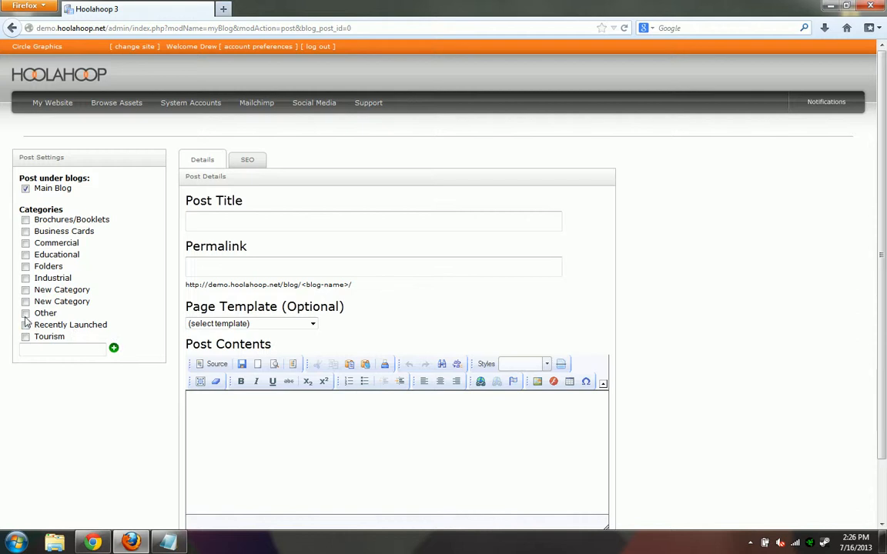
click(25, 302)
click(25, 243)
click(25, 255)
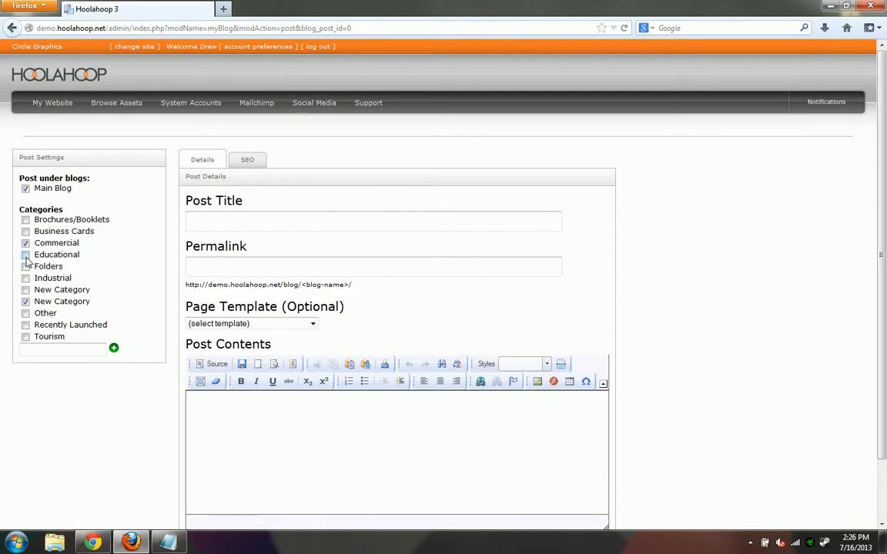
click(25, 302)
click(218, 222)
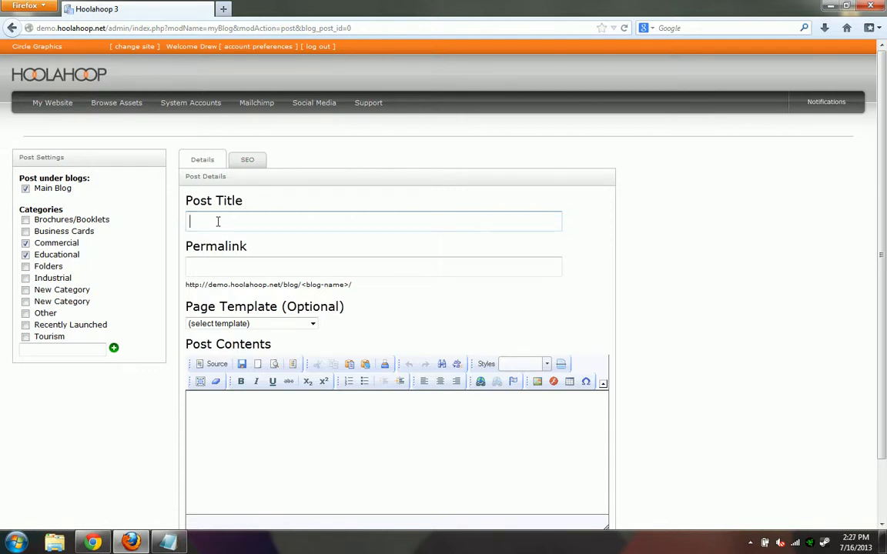
text(My First Blog Post)
click(301, 263)
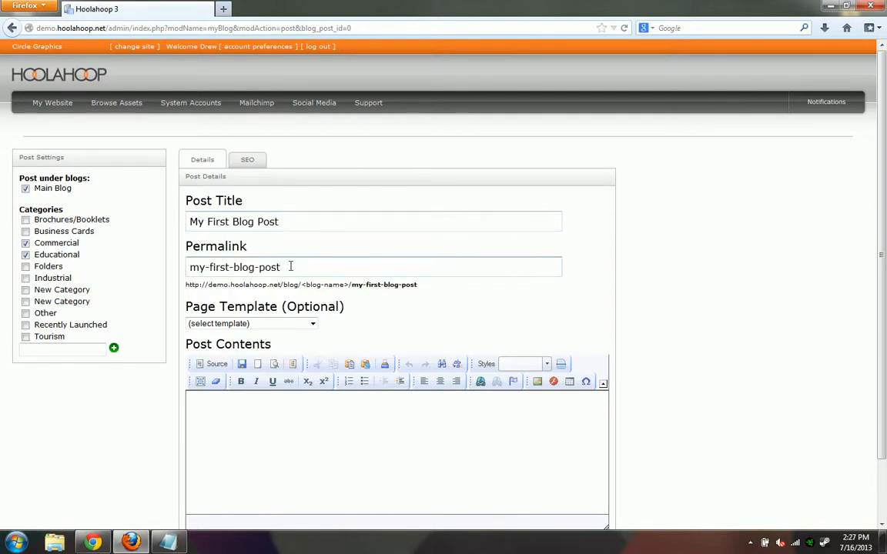
drag(189, 267, 308, 261)
click(308, 261)
drag(186, 283, 402, 286)
click(404, 285)
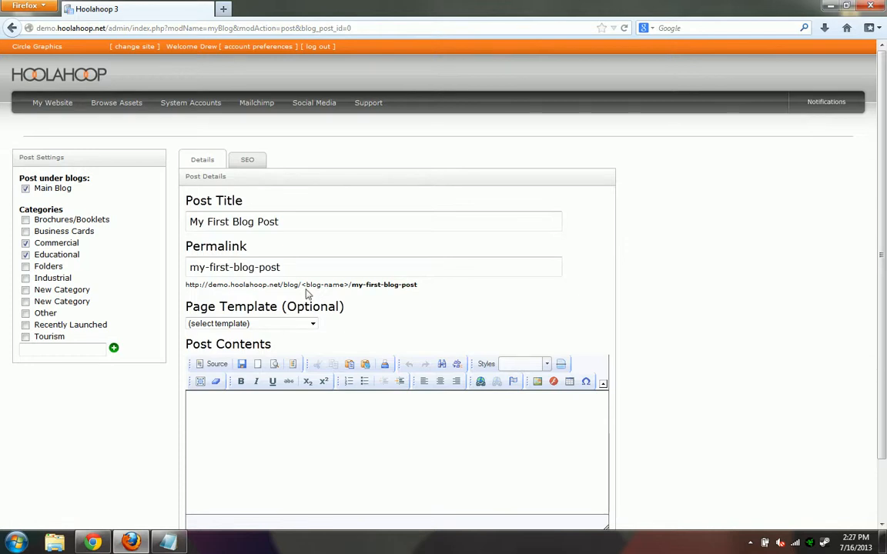
drag(307, 294, 336, 294)
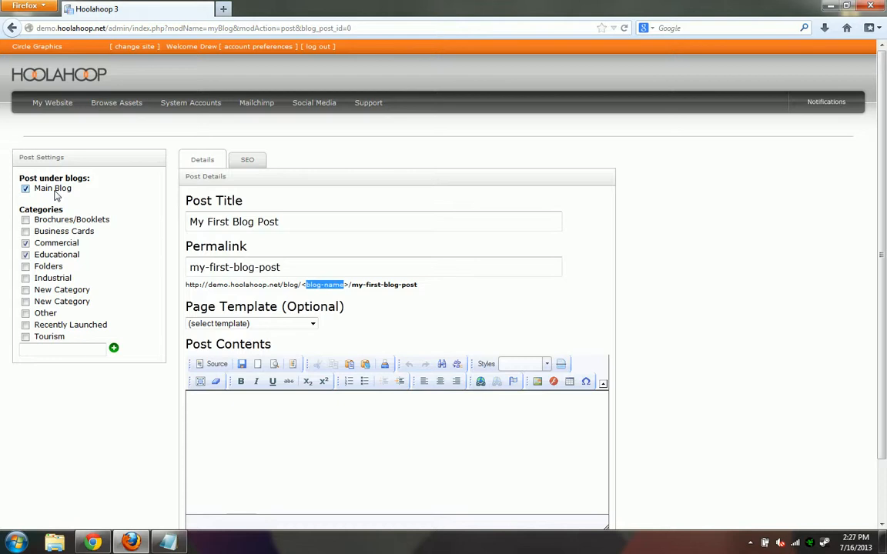
click(697, 271)
scroll(692, 271, down, 2)
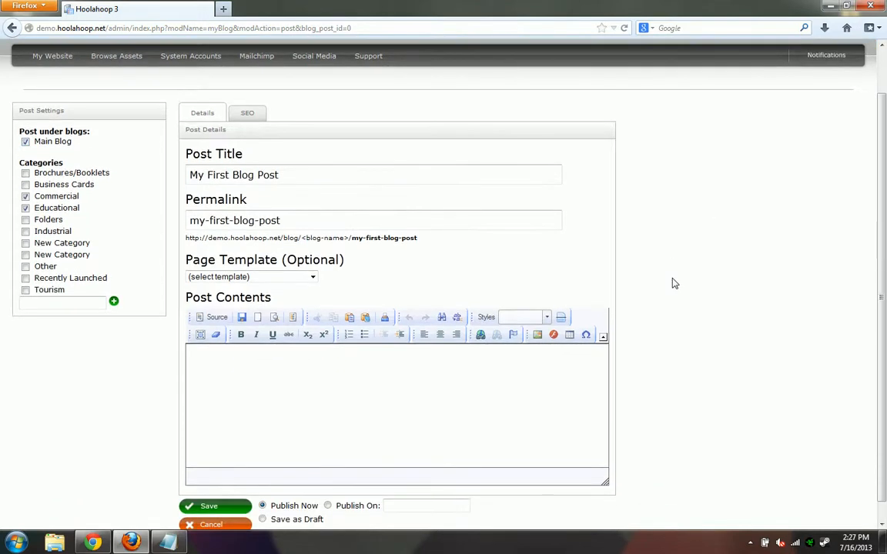
click(306, 262)
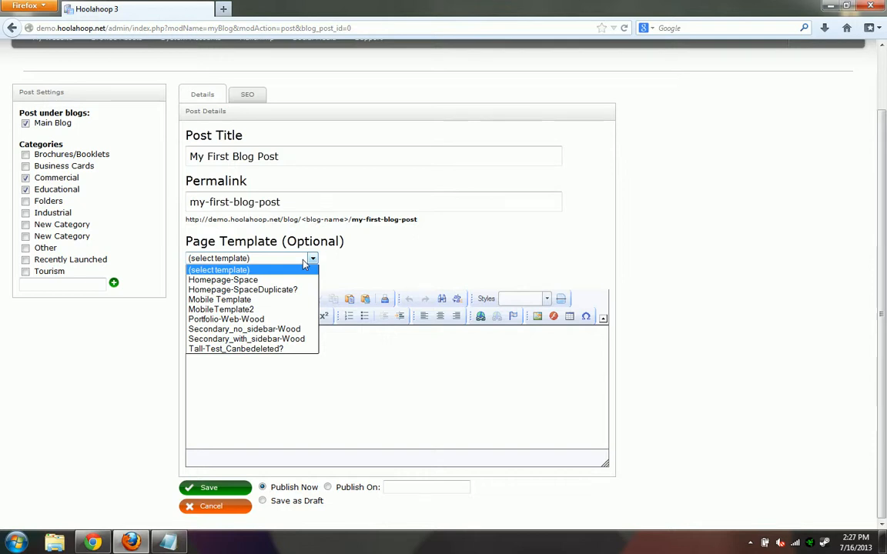
click(119, 364)
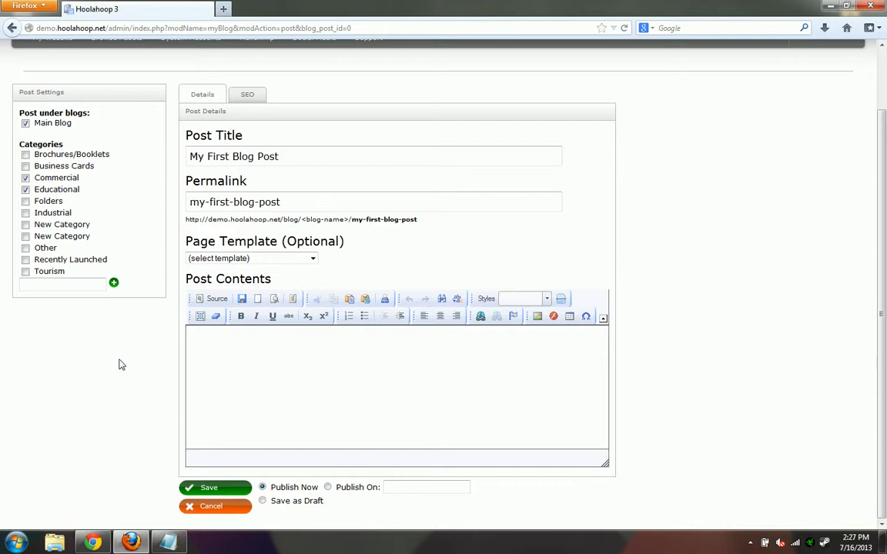
click(197, 370)
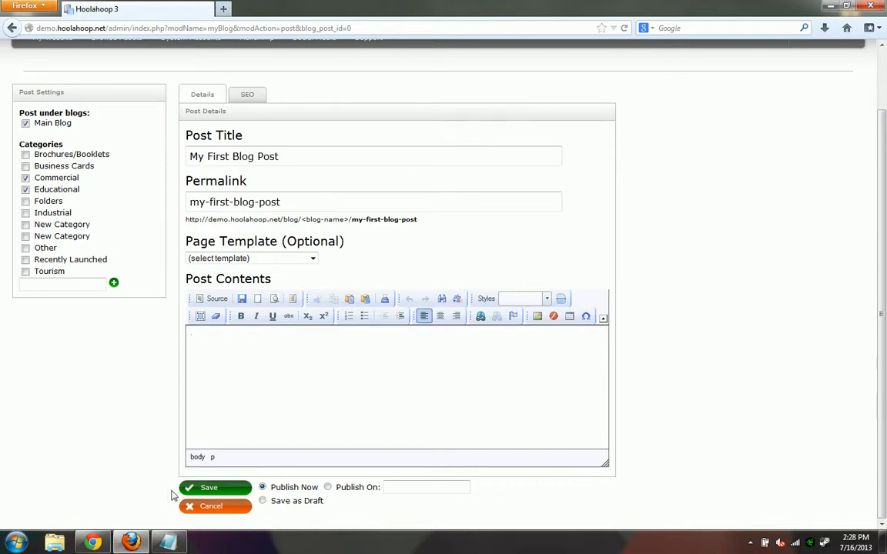
Copy all the lorem-ipsum text from Notepad
click(167, 543)
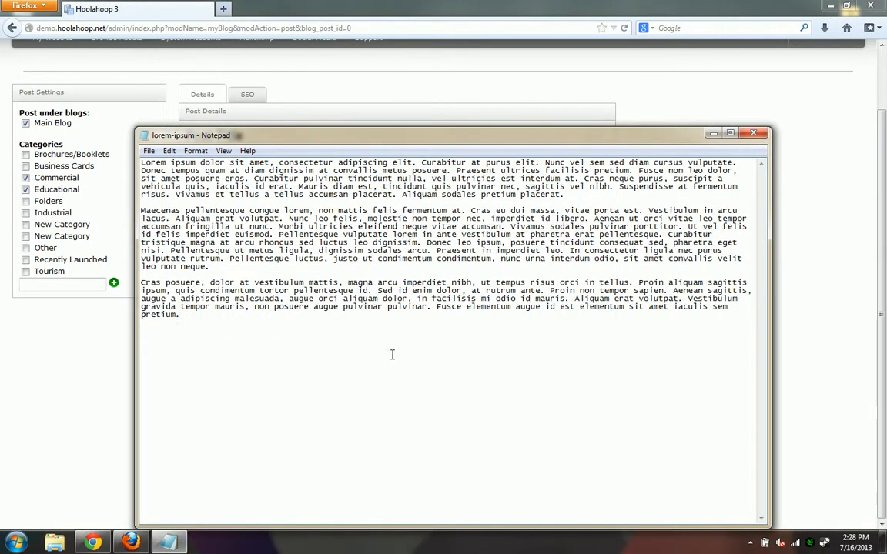
key(ctrl+a)
right_click(396, 228)
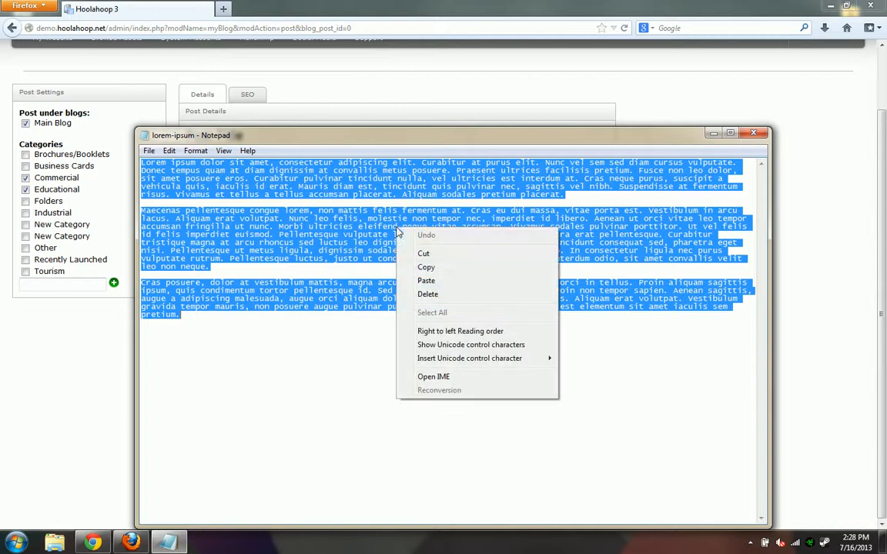
click(449, 267)
Paste the copied text into the blog post's contents area
click(86, 295)
click(262, 354)
right_click(296, 365)
click(319, 373)
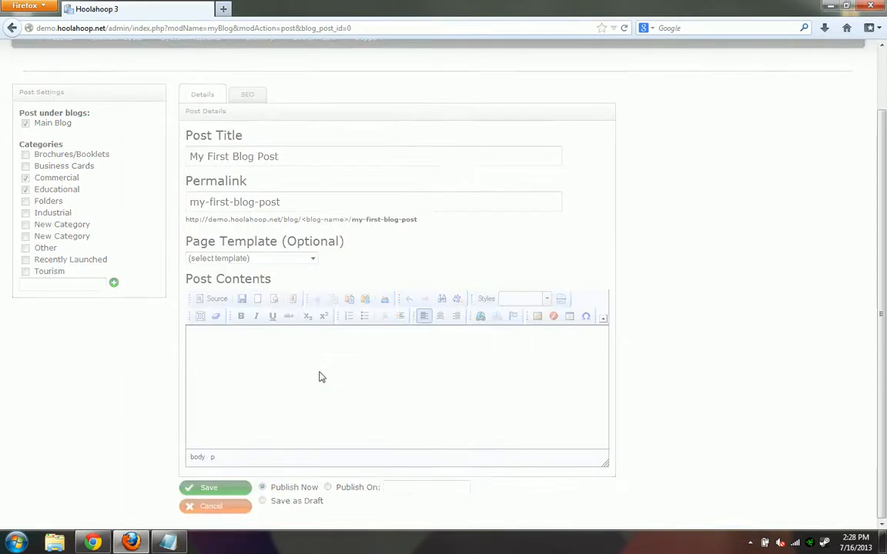
Insert the lorem-ipsum paragraphs into the post as plain text
key(ctrl+v)
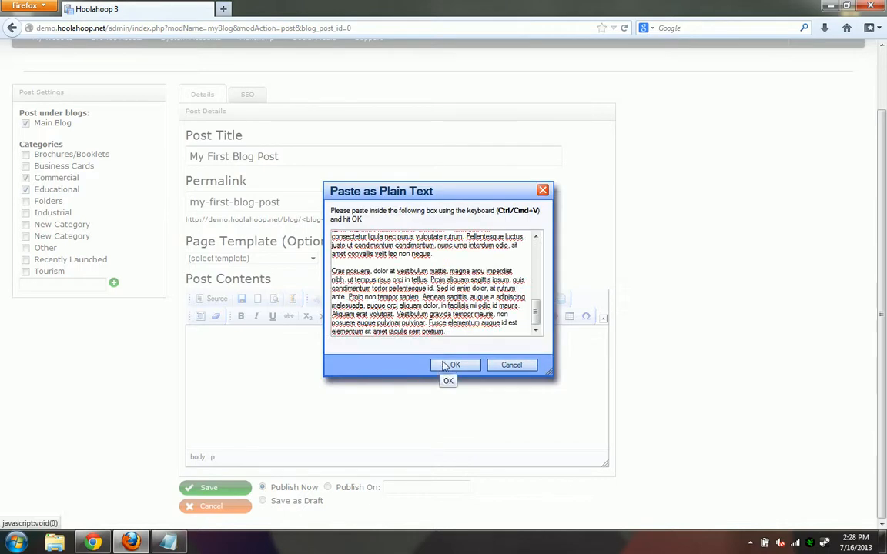
click(455, 365)
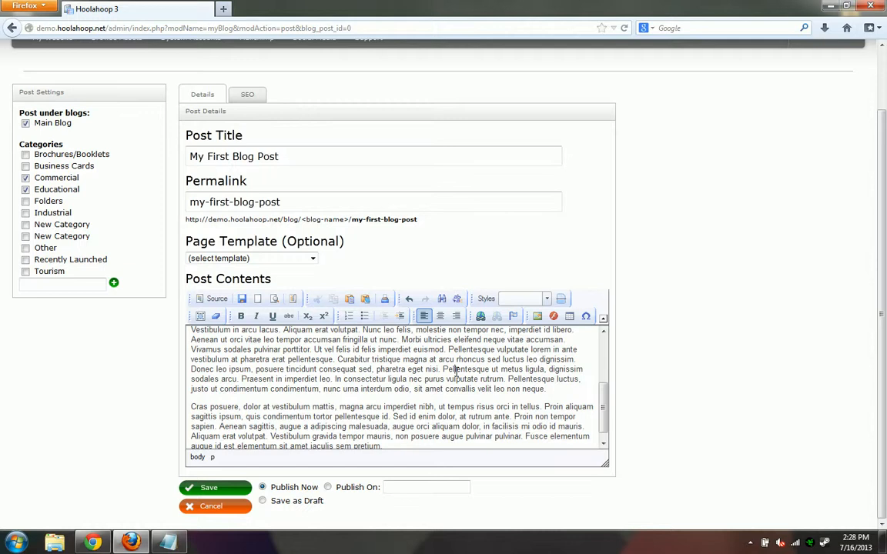
scroll(461, 365, up, 5)
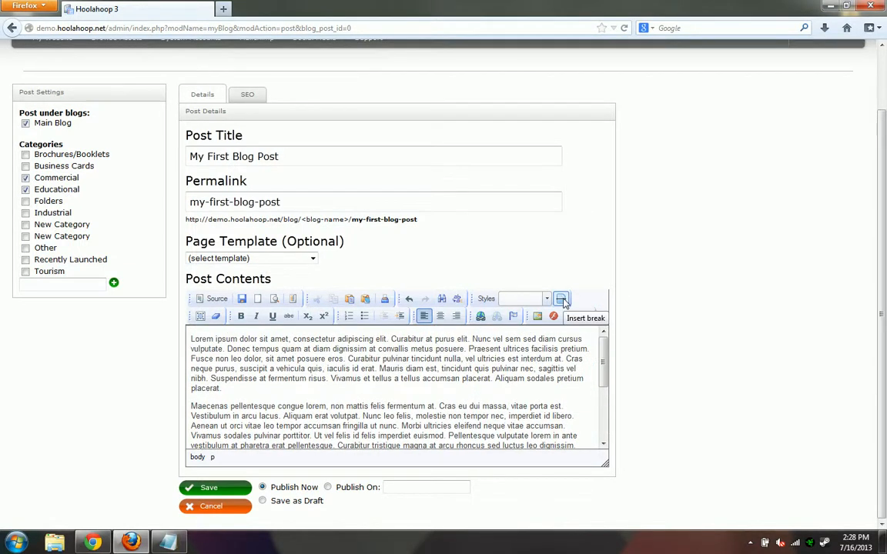
Insert a break marker after the first paragraph ending 'placerat.'
click(267, 385)
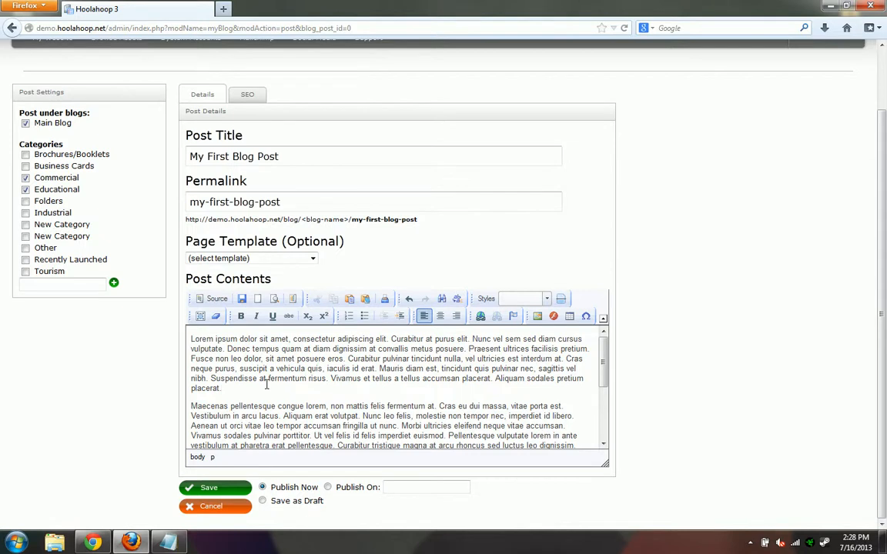
key(Return)
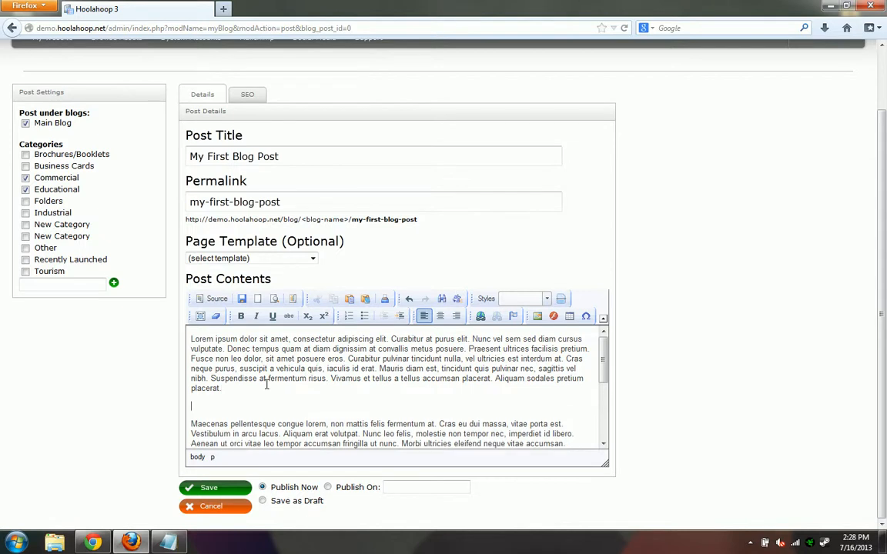
click(560, 298)
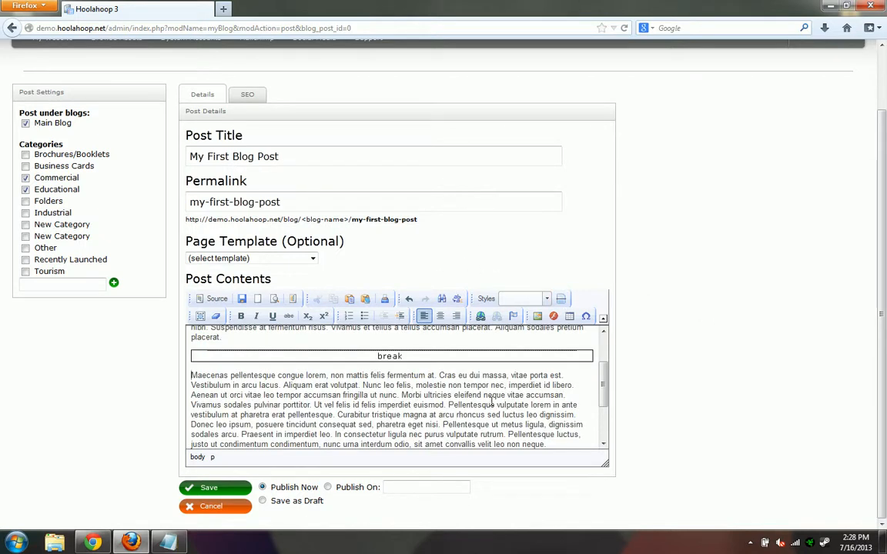
scroll(491, 402, up, 2)
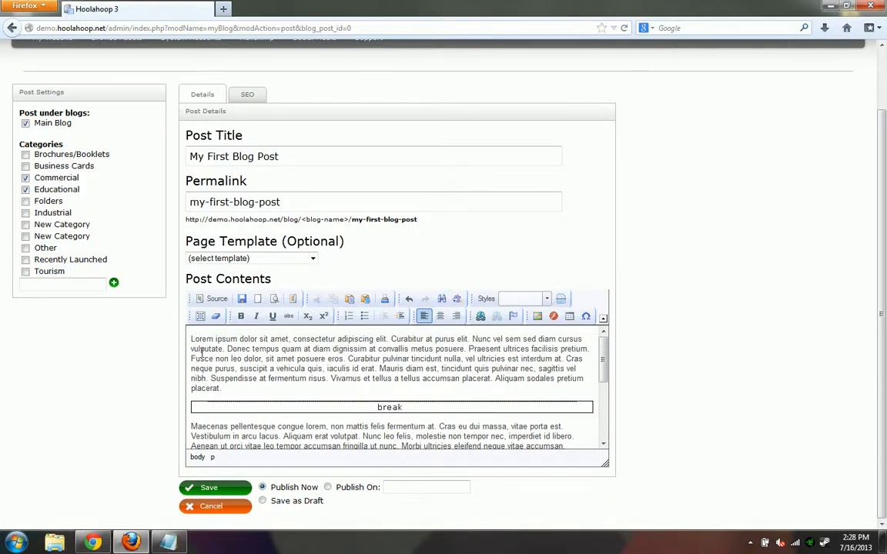
drag(191, 338, 228, 389)
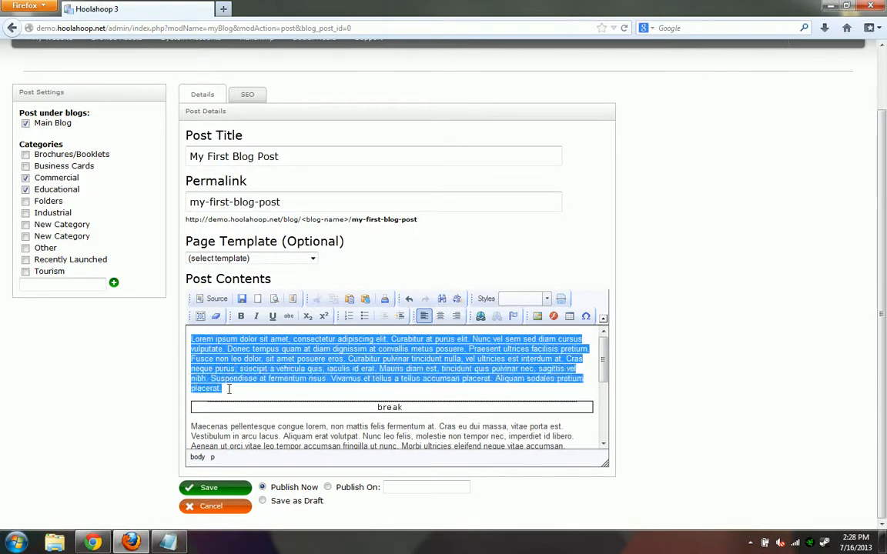
click(135, 376)
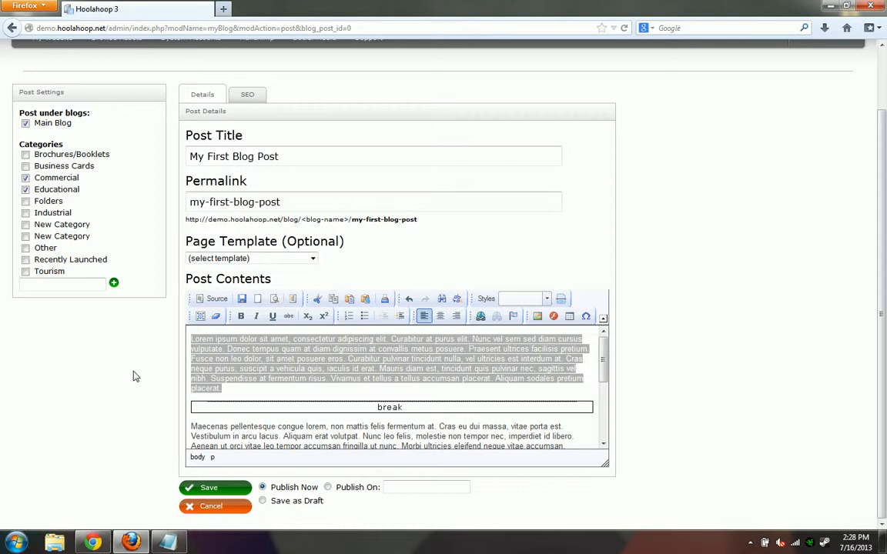
click(398, 368)
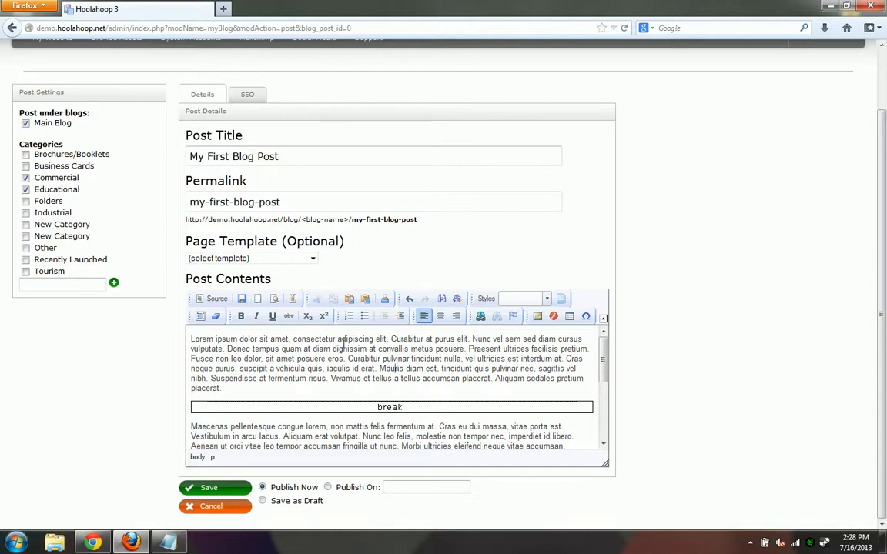
click(193, 160)
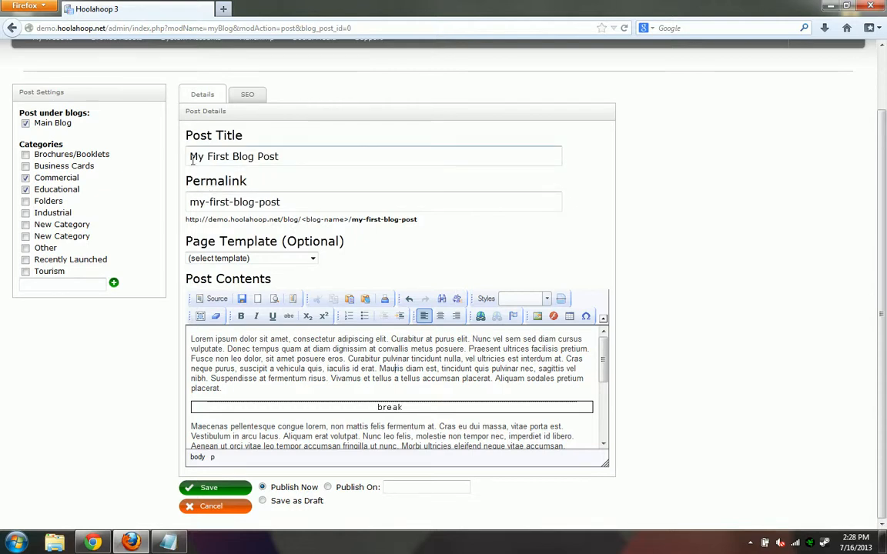
Open the post's SEO tab and place the caret in the empty Description and Keywords fields
click(244, 94)
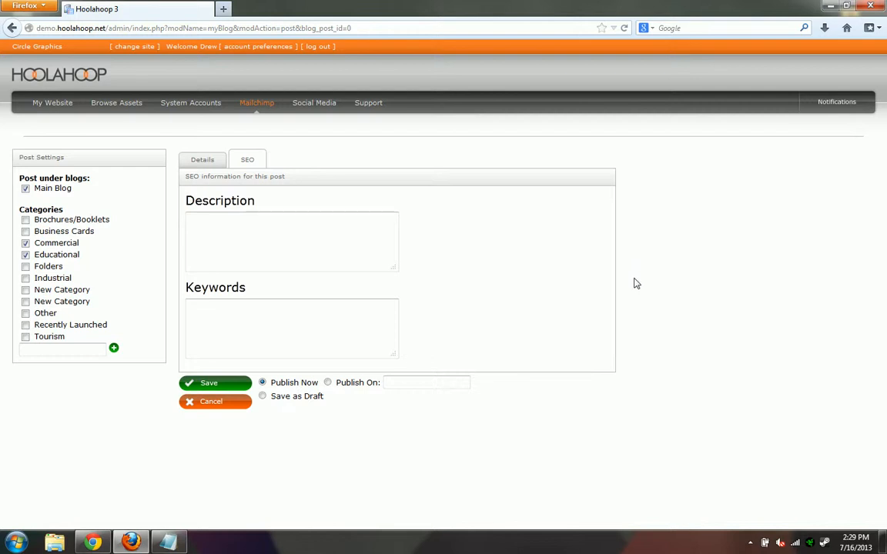
click(357, 244)
click(281, 313)
click(281, 313)
click(201, 159)
scroll(660, 297, down, 1)
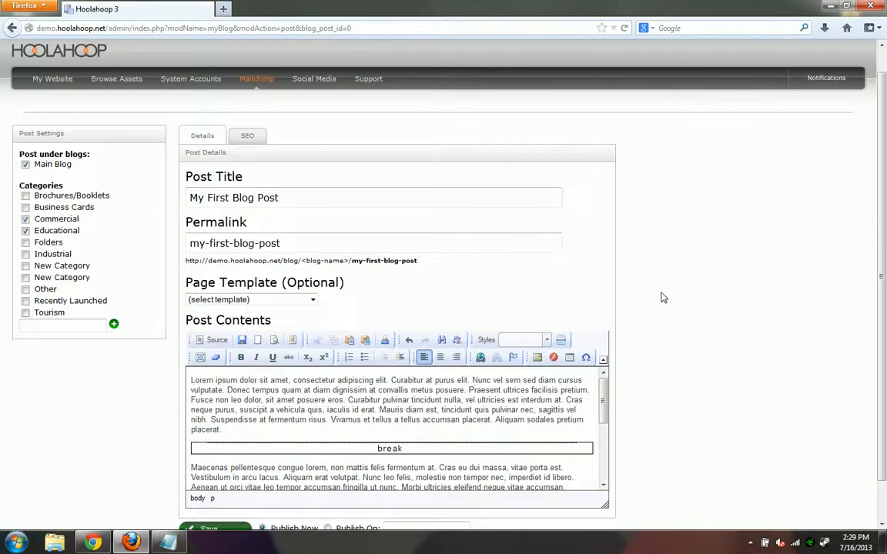
scroll(304, 208, down, 1)
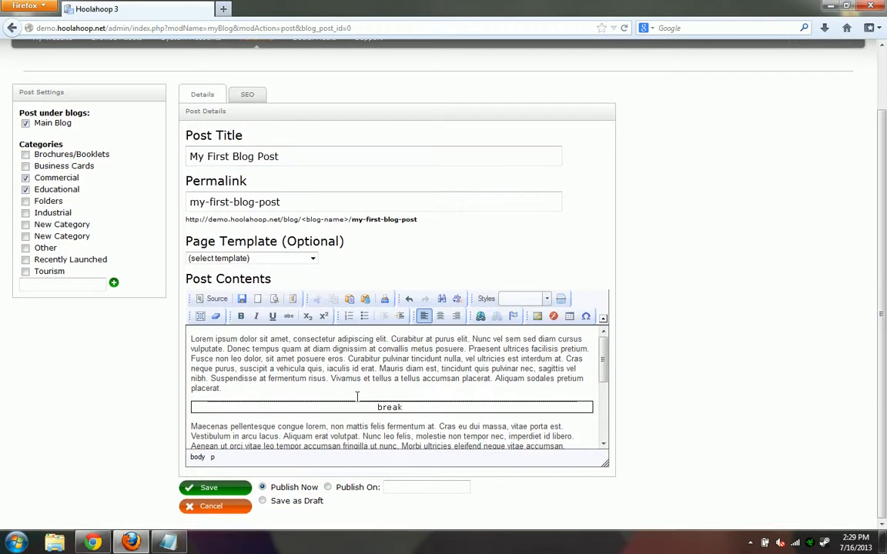
scroll(359, 391, down, 3)
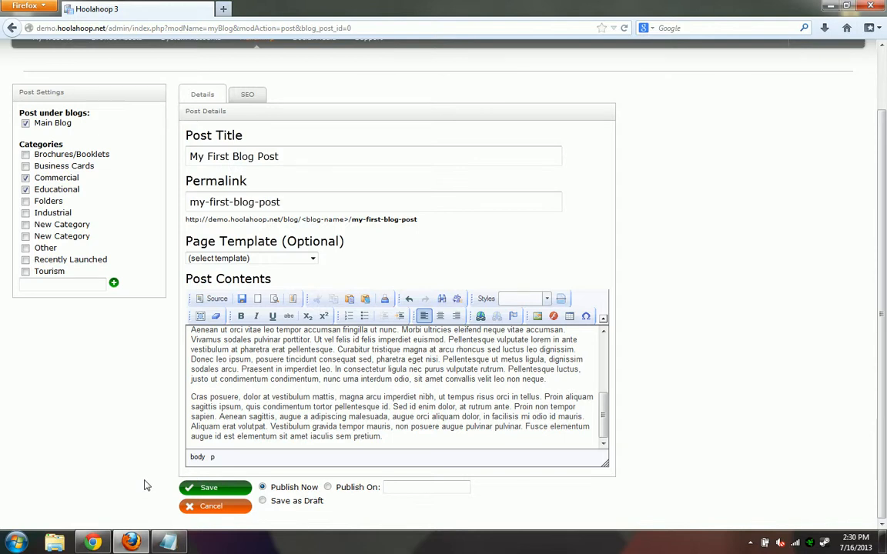
Try a Publish On date of 2013-07-19 and Save as Draft, then save with Publish Now
click(328, 489)
click(394, 487)
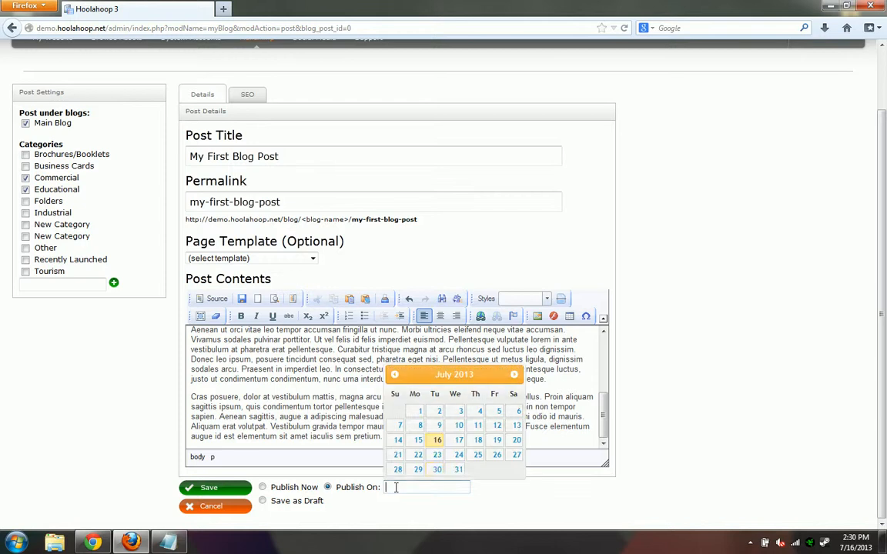
click(497, 441)
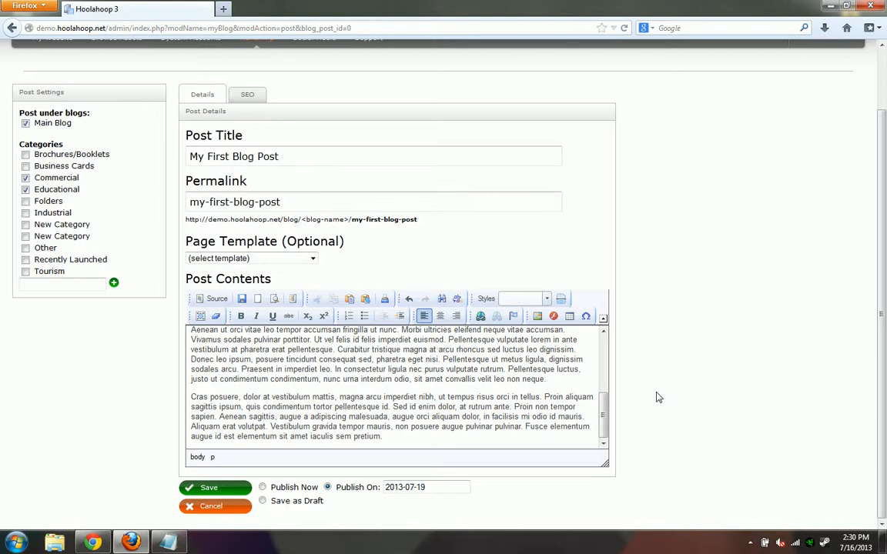
click(263, 502)
click(263, 488)
click(228, 493)
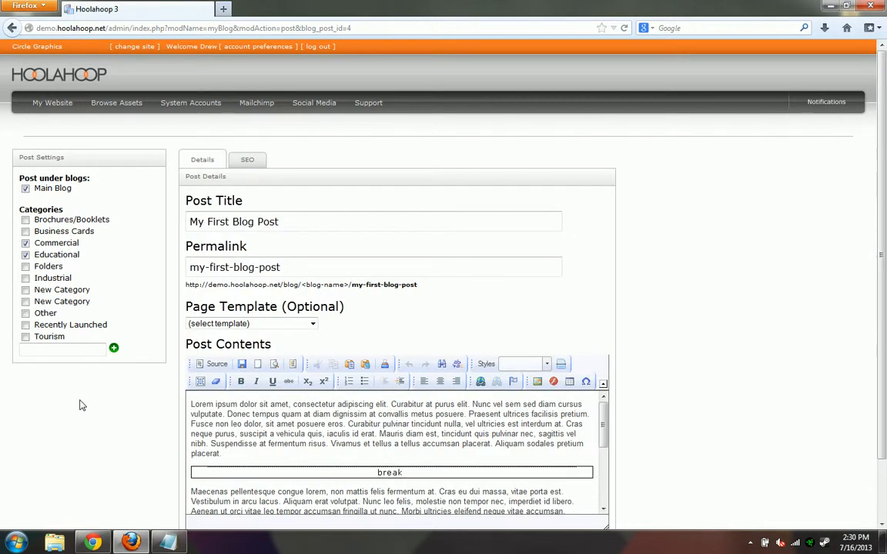
Reload the live site's home page in Chrome and go to its new Blog page
click(91, 543)
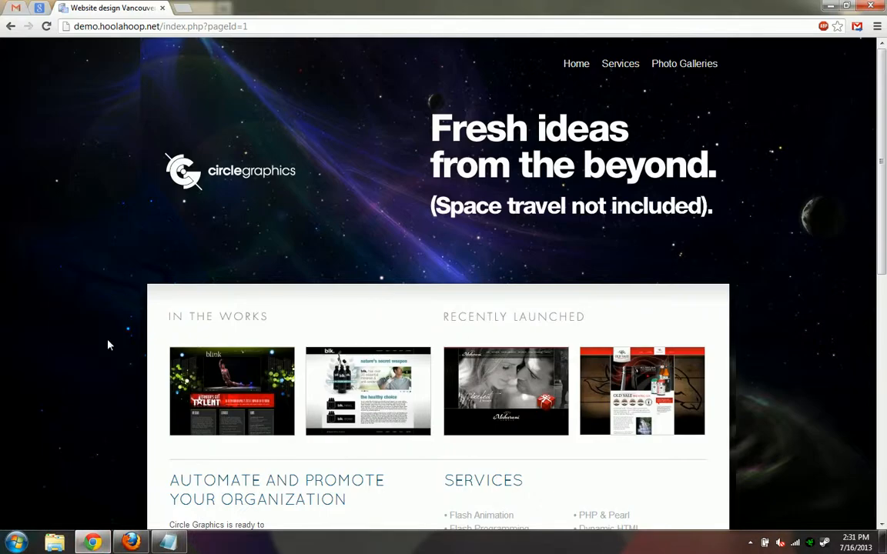
click(46, 26)
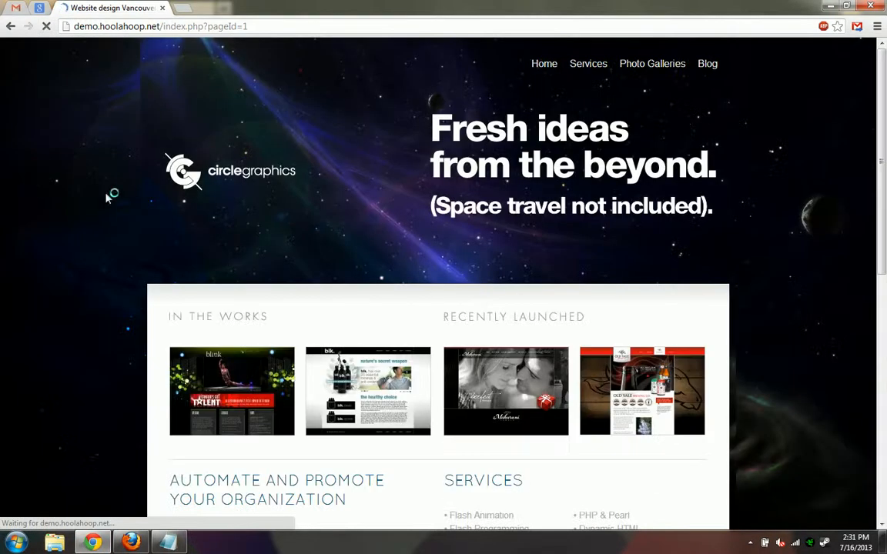
click(713, 68)
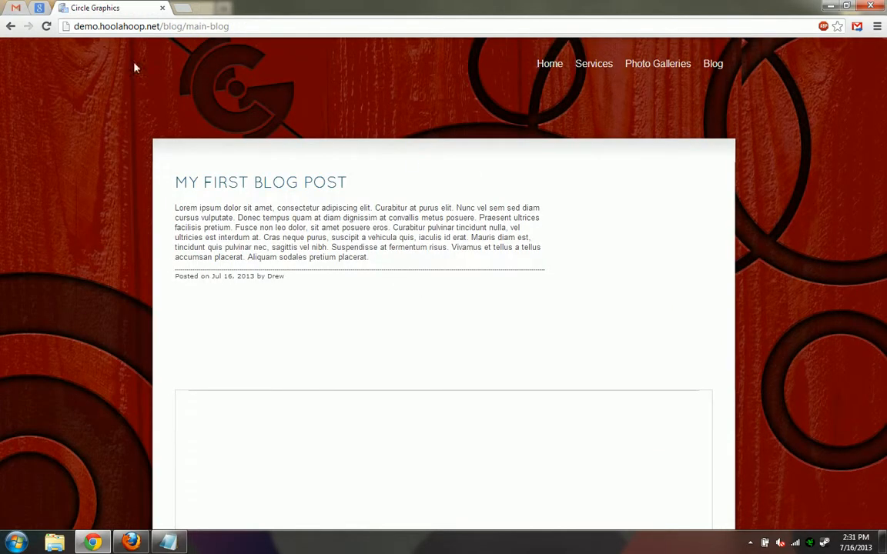
Select the blog page's address, then open the full My First Blog Post page
drag(77, 26, 251, 27)
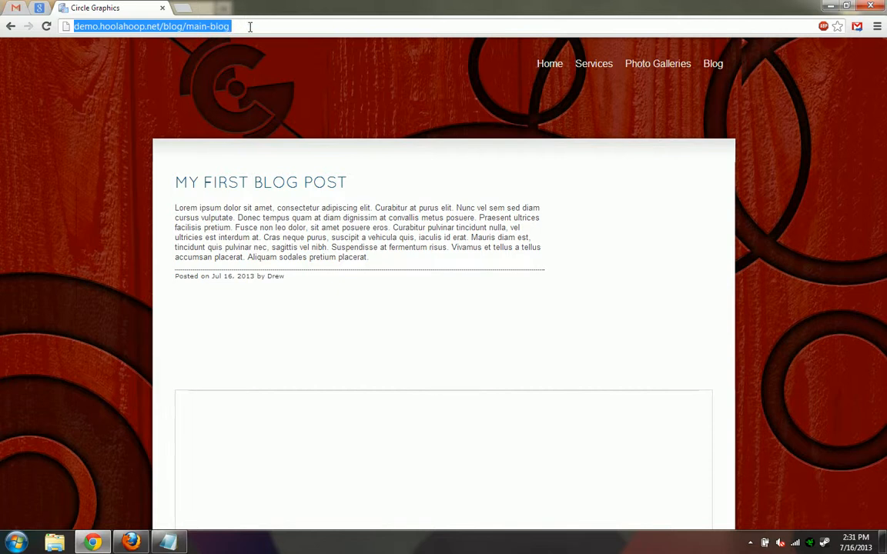
click(250, 27)
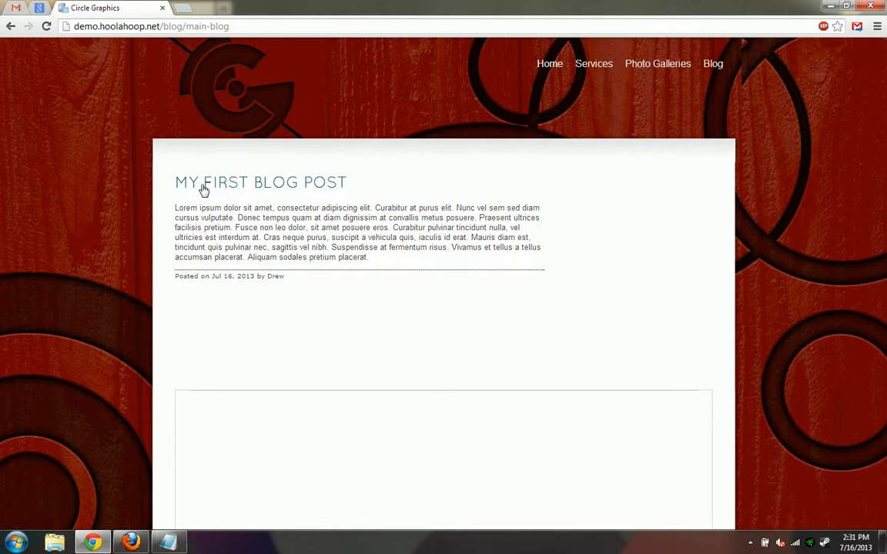
click(244, 190)
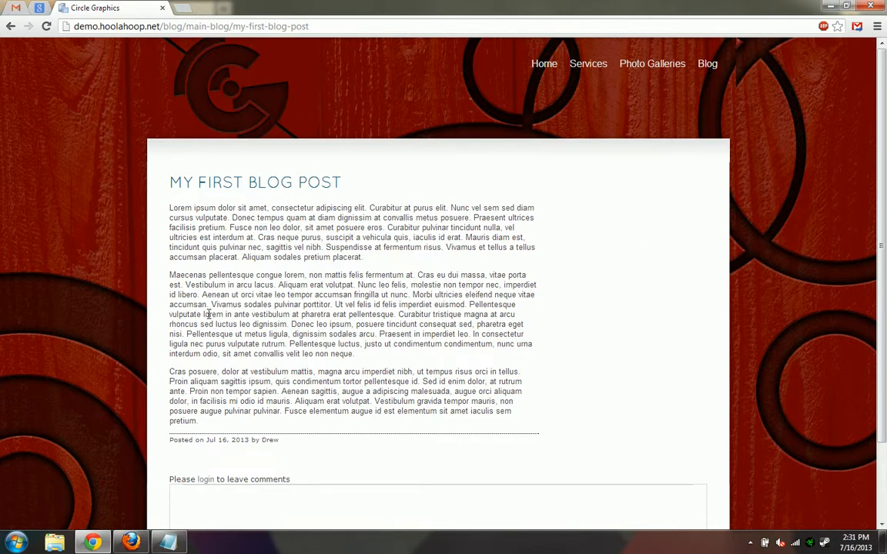
Go back to the blog listing, highlight the Posted on date, then return to the Hoolahoop editor
click(15, 30)
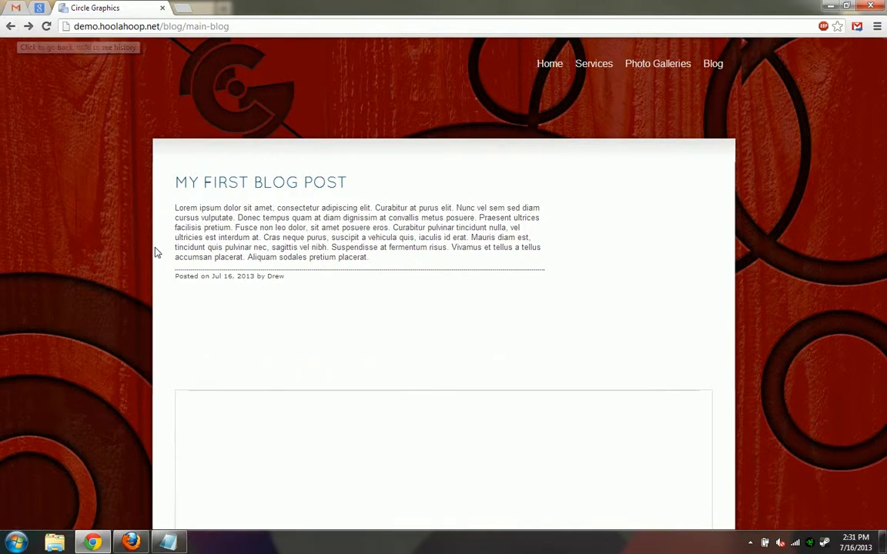
drag(176, 277, 255, 277)
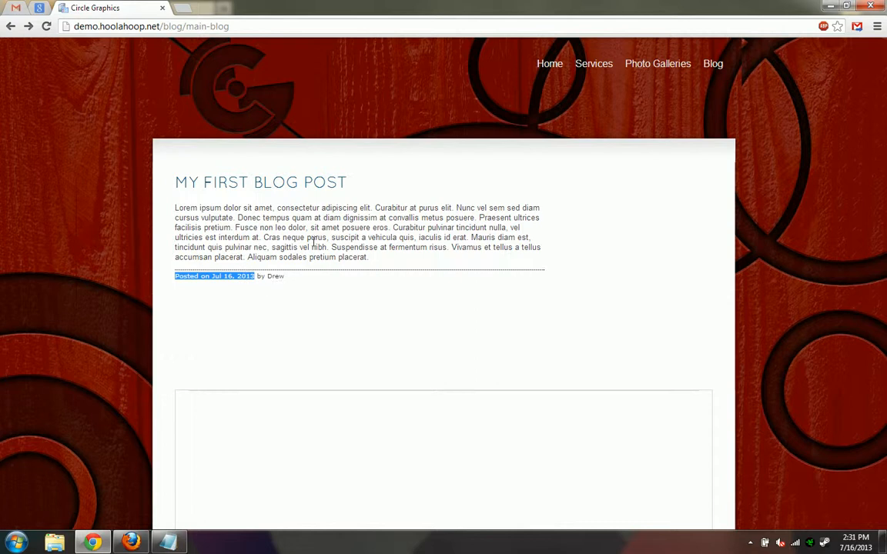
click(301, 247)
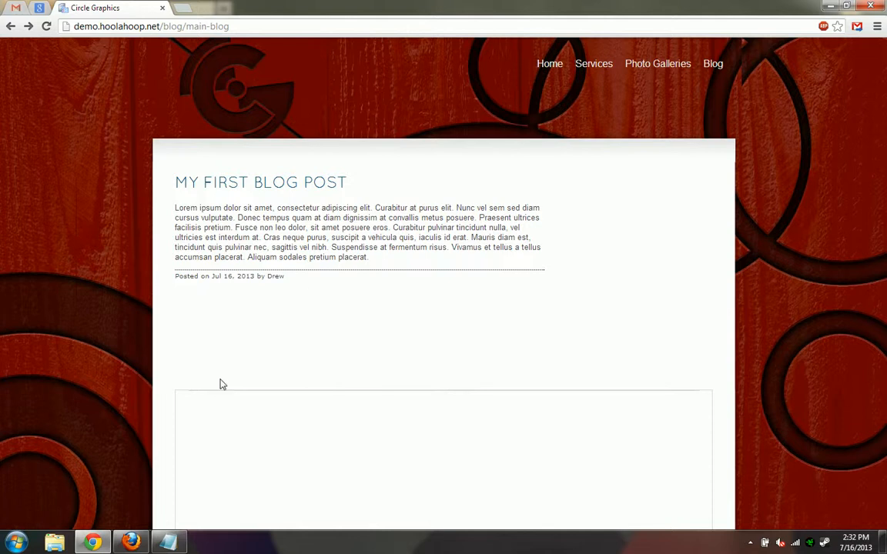
click(130, 543)
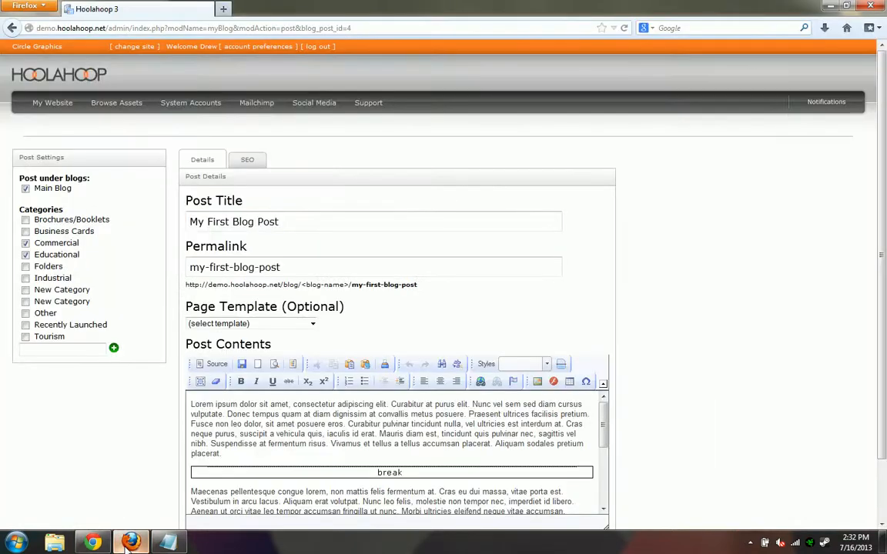
Load the Blog page from the My Website page tree and inspect its empty SIDEBAR placeholder
mouse_move(49, 110)
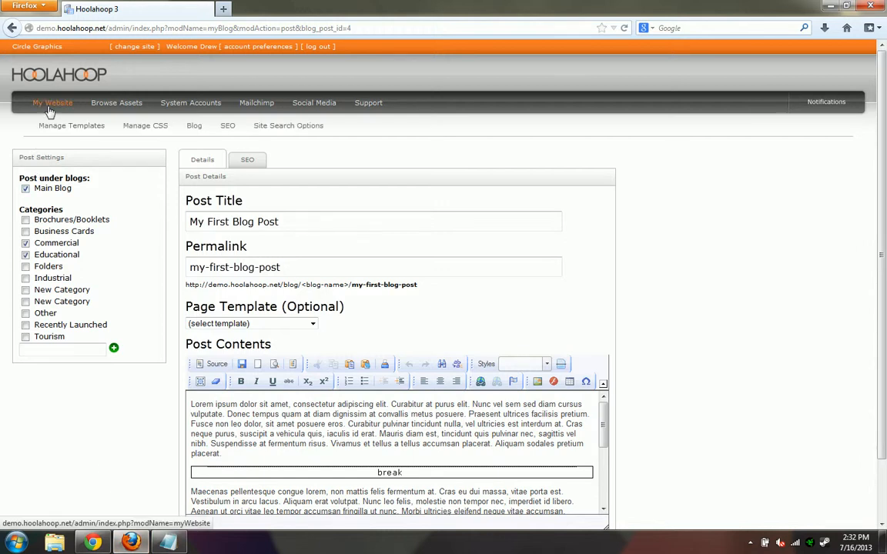
click(50, 109)
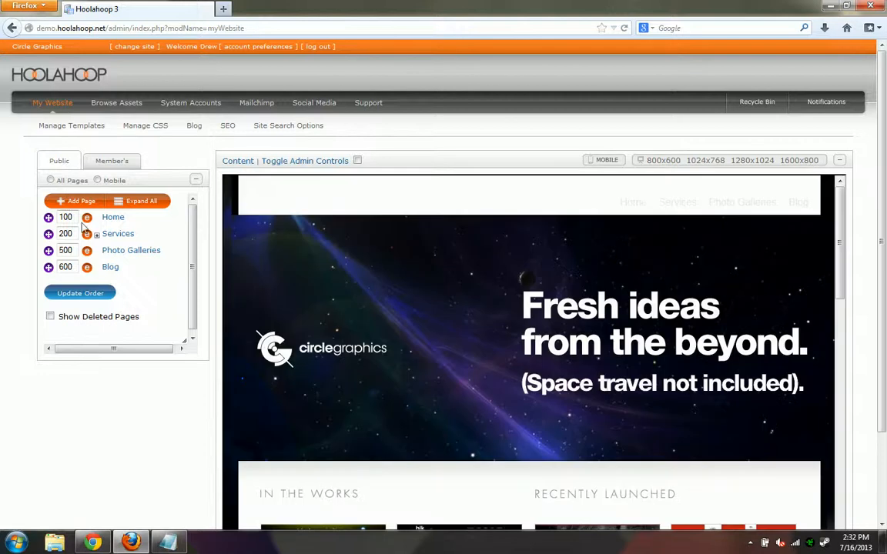
click(112, 271)
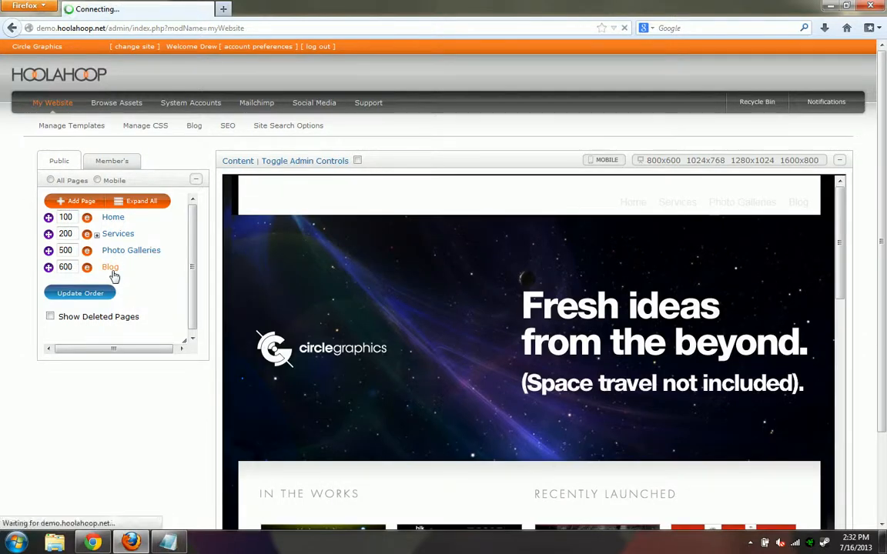
scroll(114, 415, down, 3)
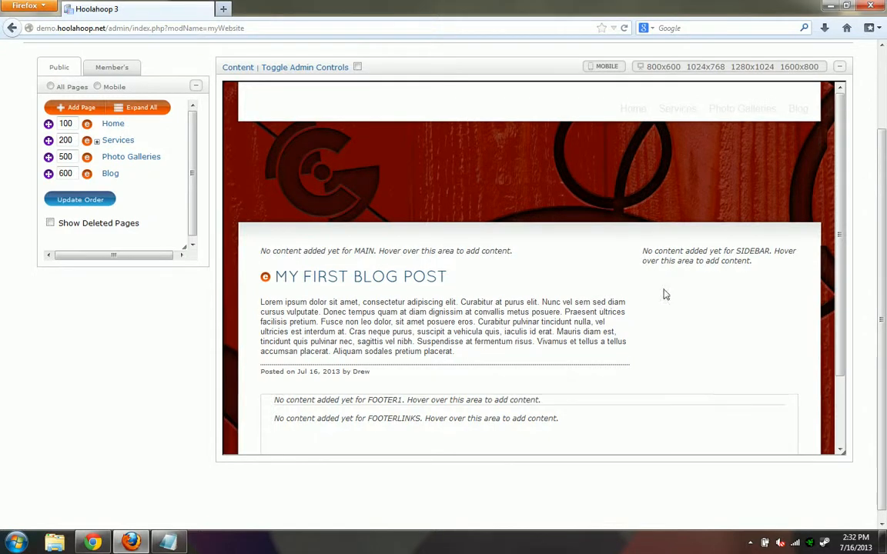
mouse_move(729, 253)
mouse_move(690, 253)
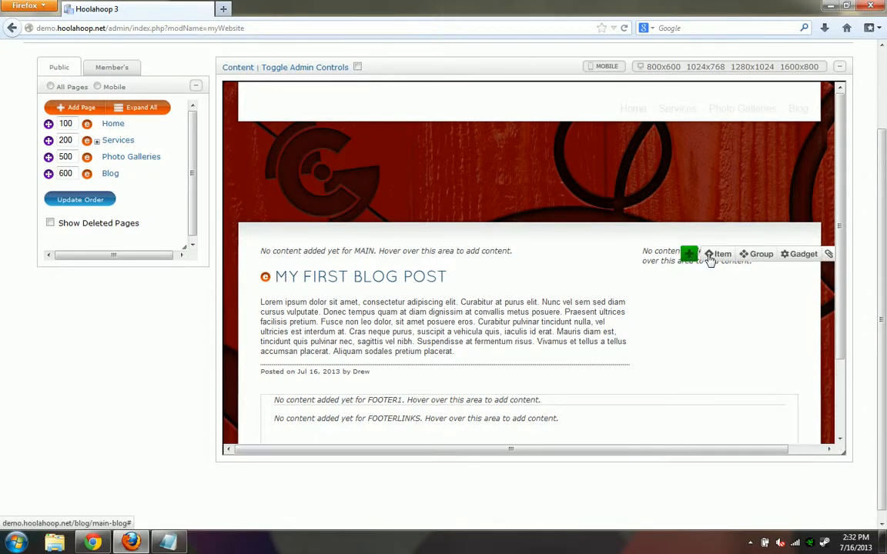
Add a 'Categories' text item to the sidebar, style it as H2, and save it
click(710, 258)
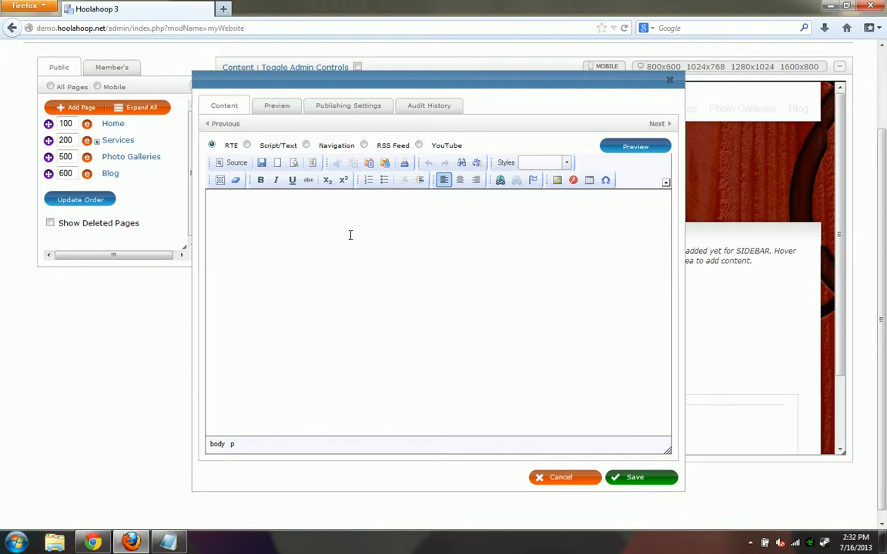
text(Categories)
key(ctrl+a)
click(548, 162)
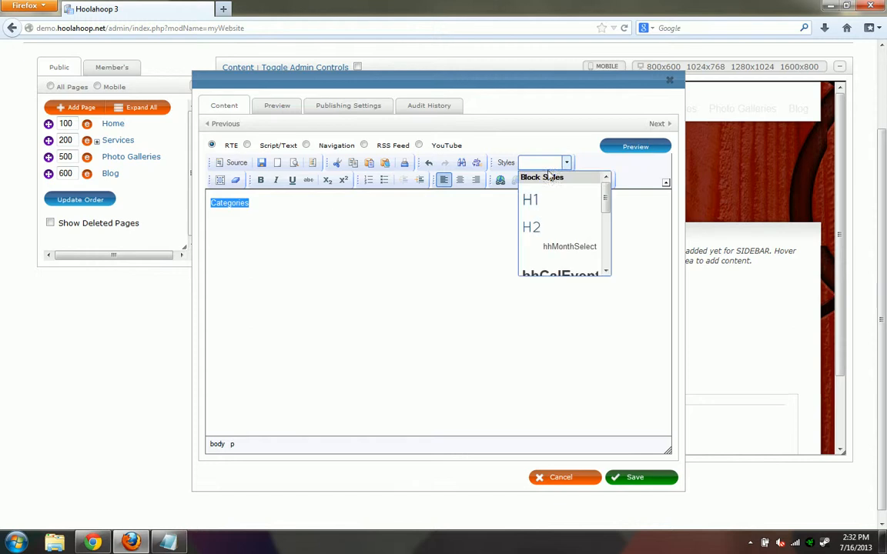
click(554, 227)
click(510, 247)
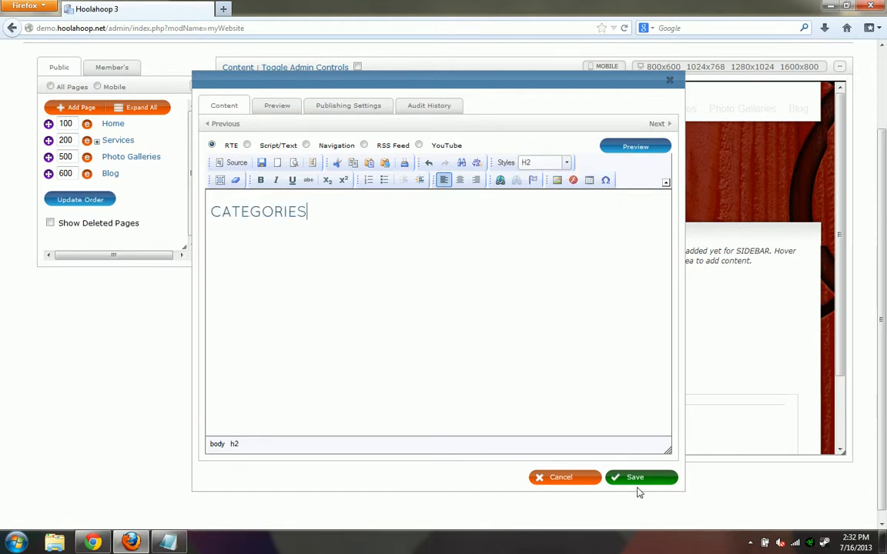
click(638, 479)
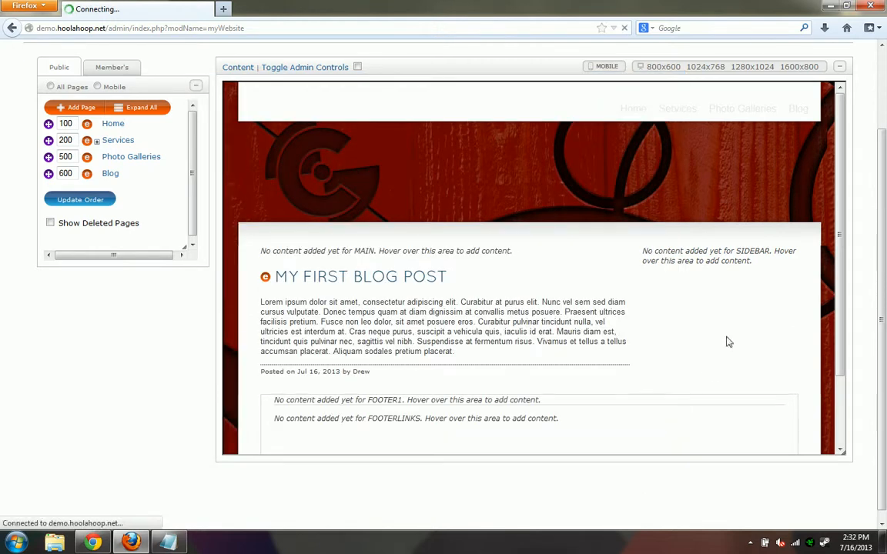
mouse_move(724, 266)
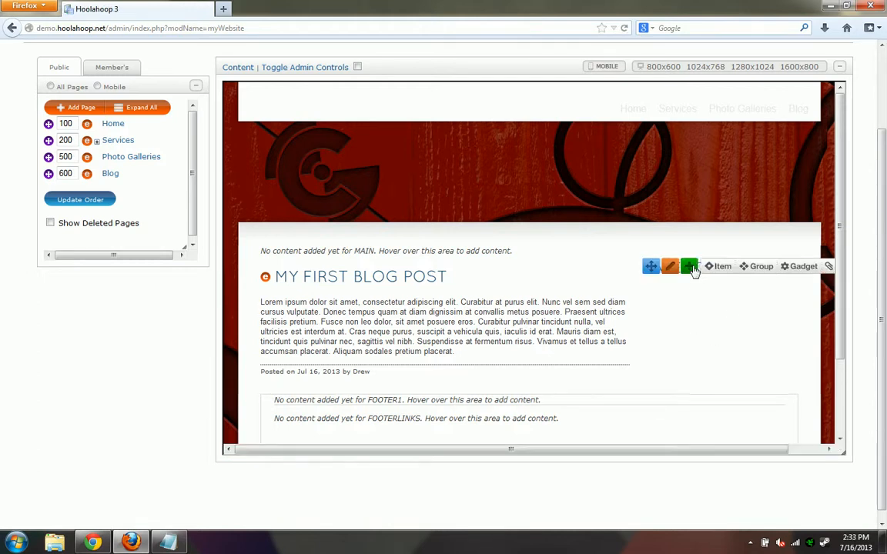
Add a Blog Categories gadget showing Brochures/Booklets, Business Cards, Commercial, Educational, Folders and Industrial
click(799, 269)
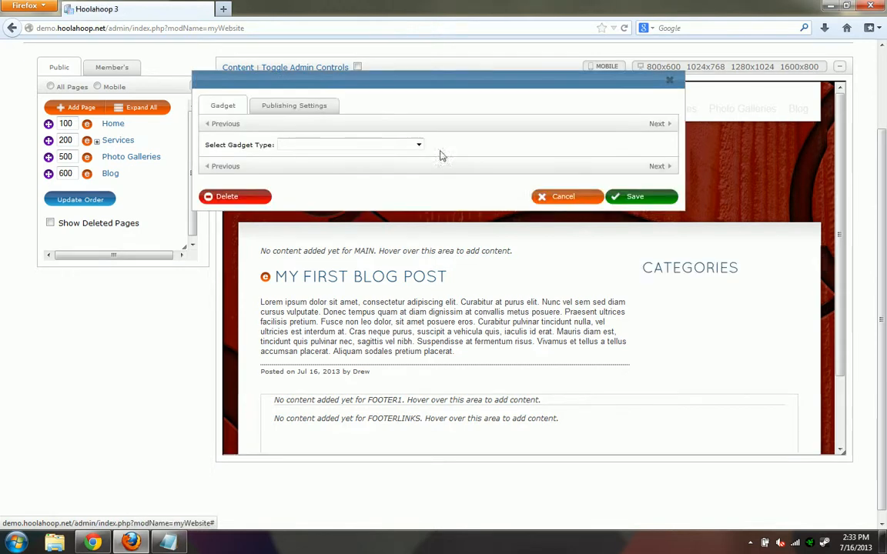
click(304, 146)
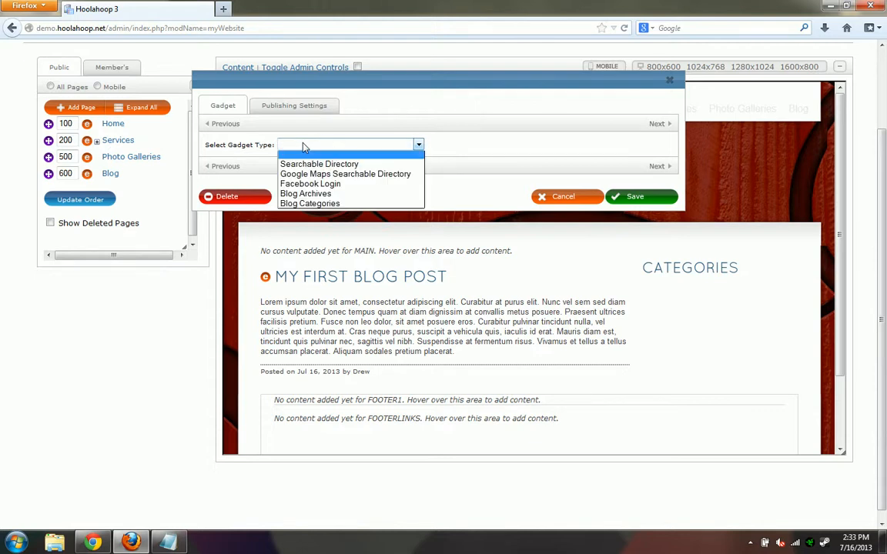
click(309, 205)
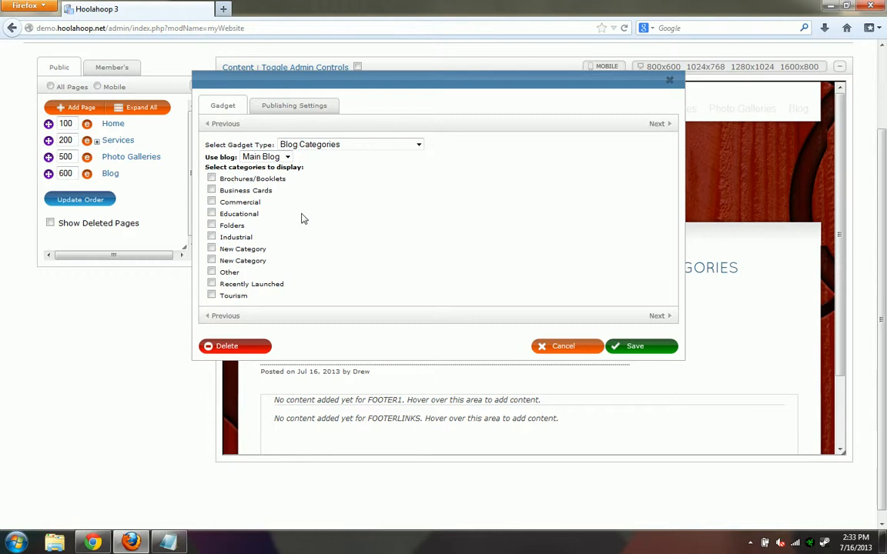
click(212, 179)
click(212, 190)
click(212, 202)
click(212, 214)
click(212, 226)
click(212, 237)
click(638, 350)
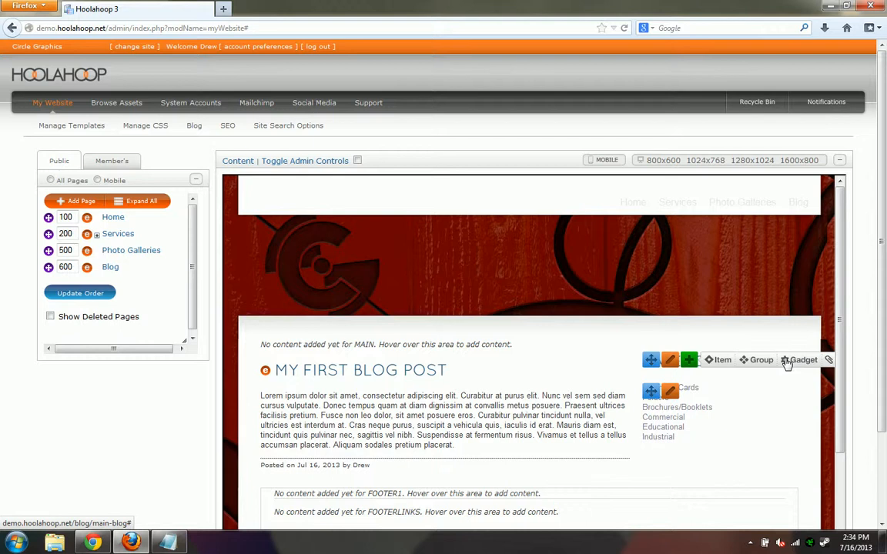
Insert a Blog Archives gadget set to Use blog: Main Blog into the sidebar and save it
click(787, 362)
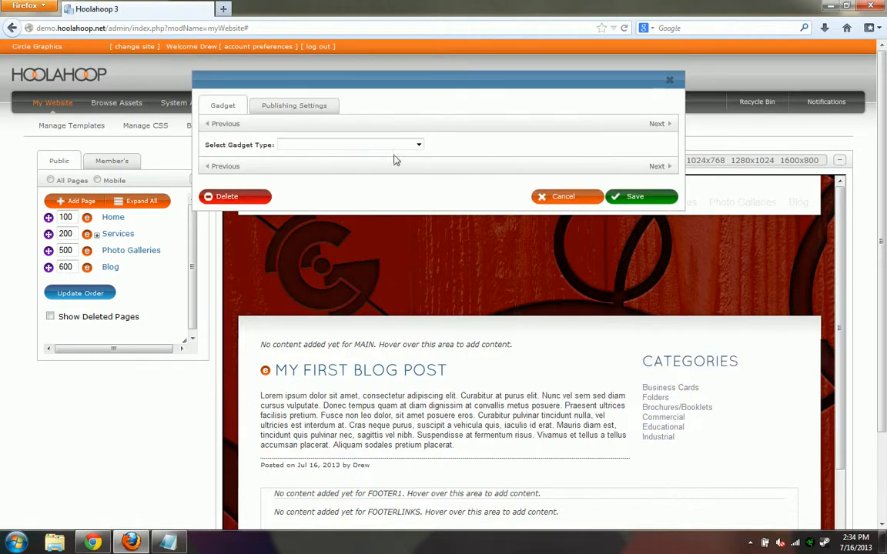
click(361, 145)
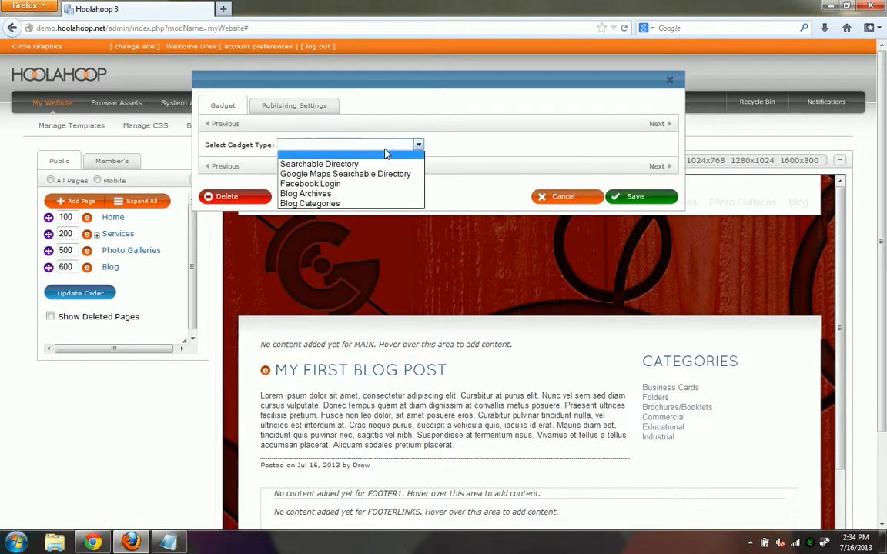
click(345, 195)
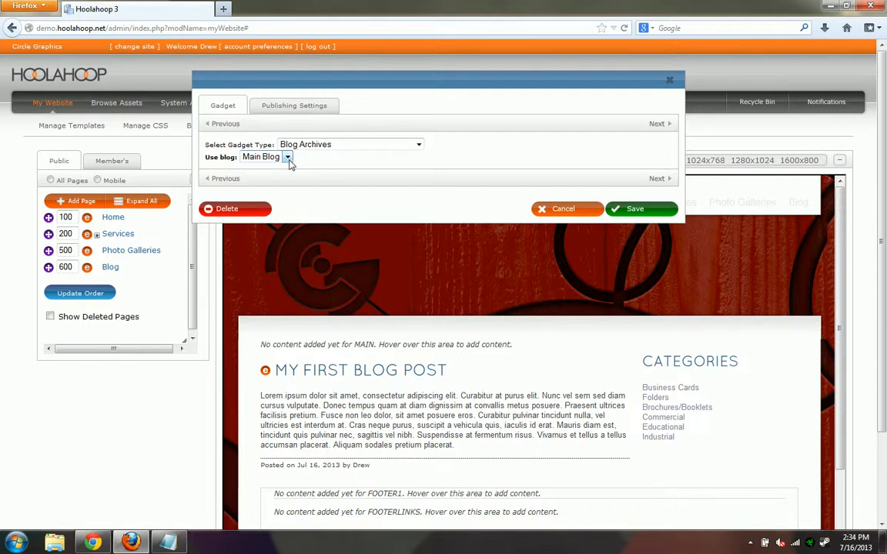
click(633, 210)
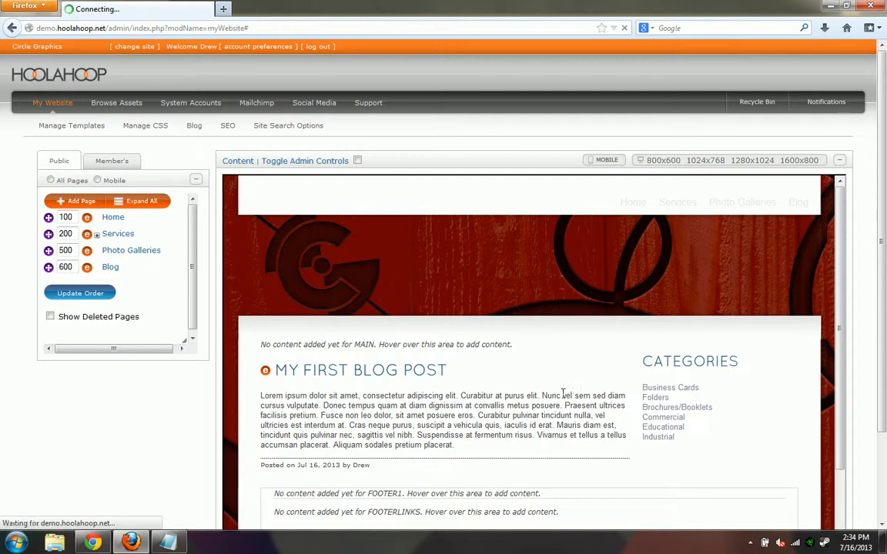
scroll(561, 394, down, 1)
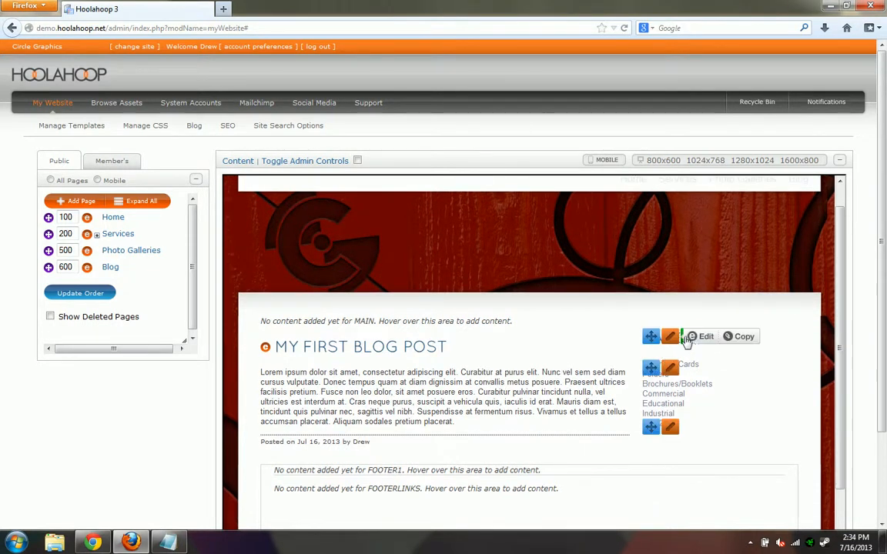
Add an 'Archives' text item to the sidebar, style it as H2, and save it
mouse_move(689, 339)
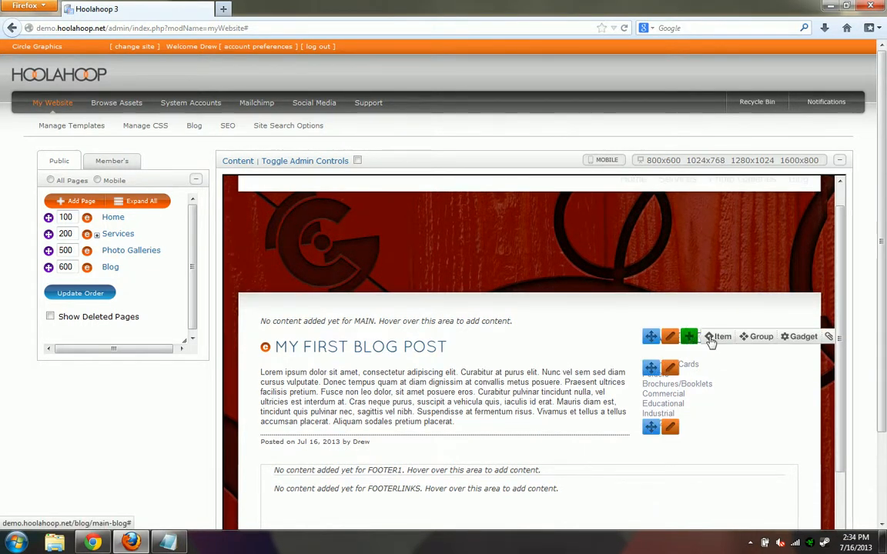
click(710, 339)
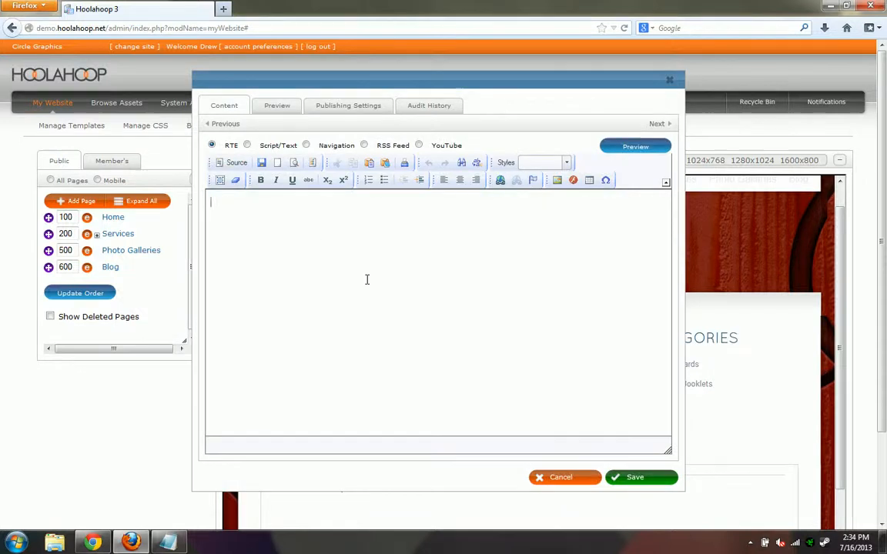
text(Archives)
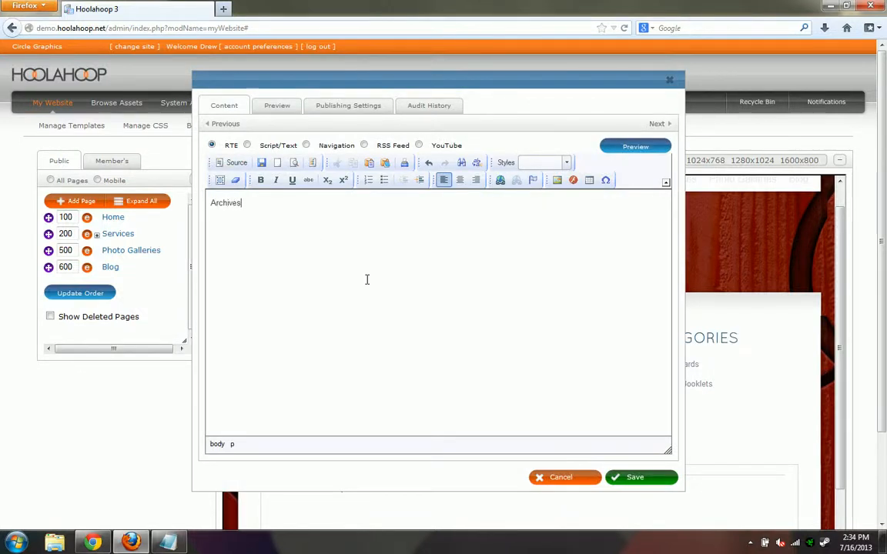
double_click(219, 201)
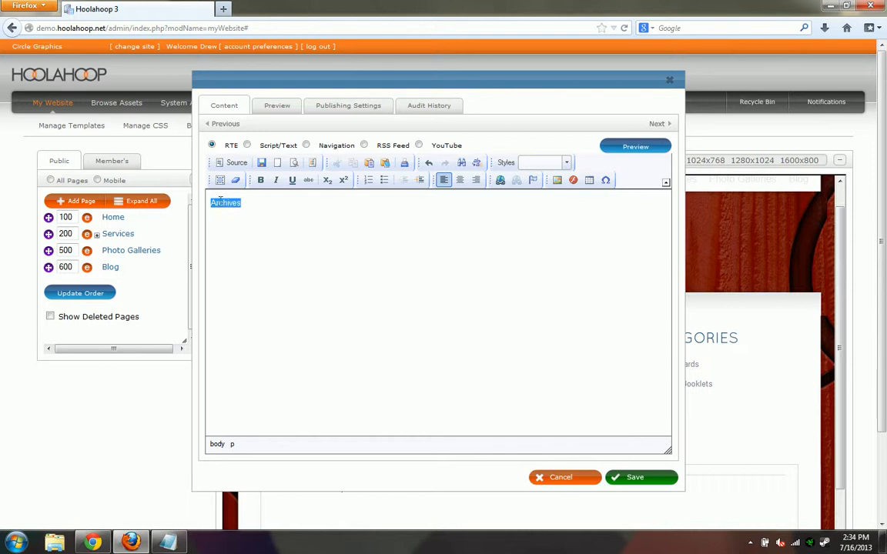
click(549, 165)
click(529, 223)
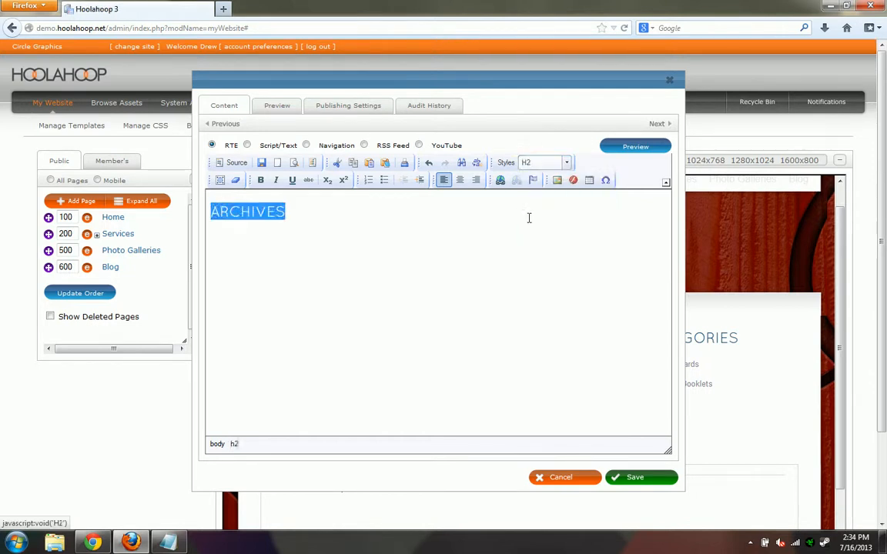
click(637, 479)
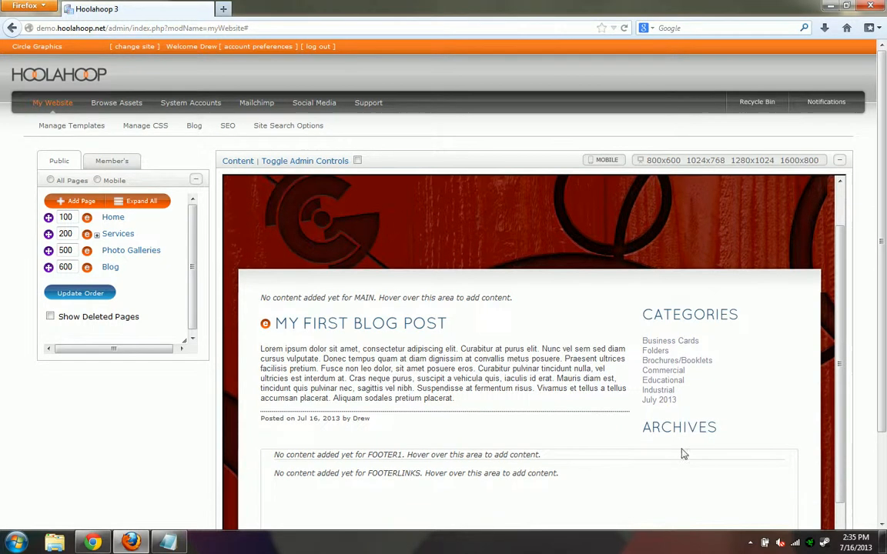
mouse_move(653, 426)
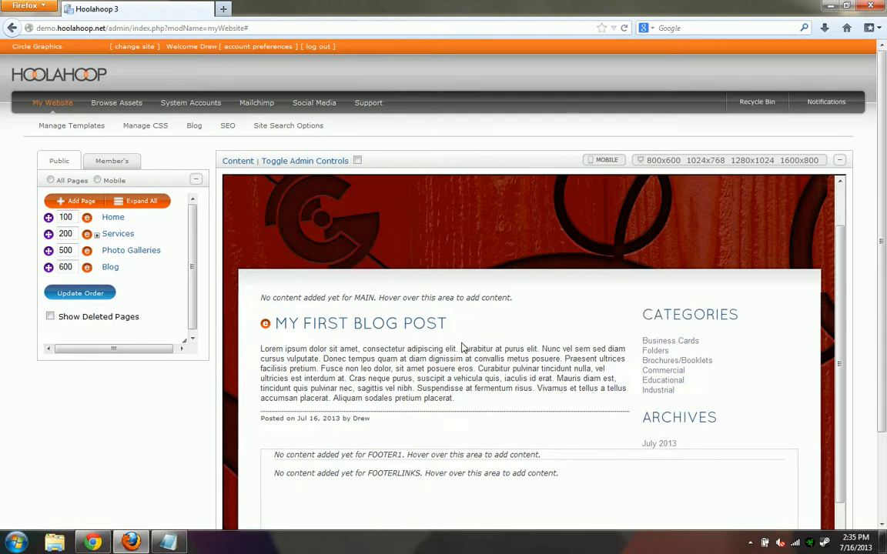
Return to Chrome and reload the live main-blog page to see the new CATEGORIES and ARCHIVES sidebar
click(93, 541)
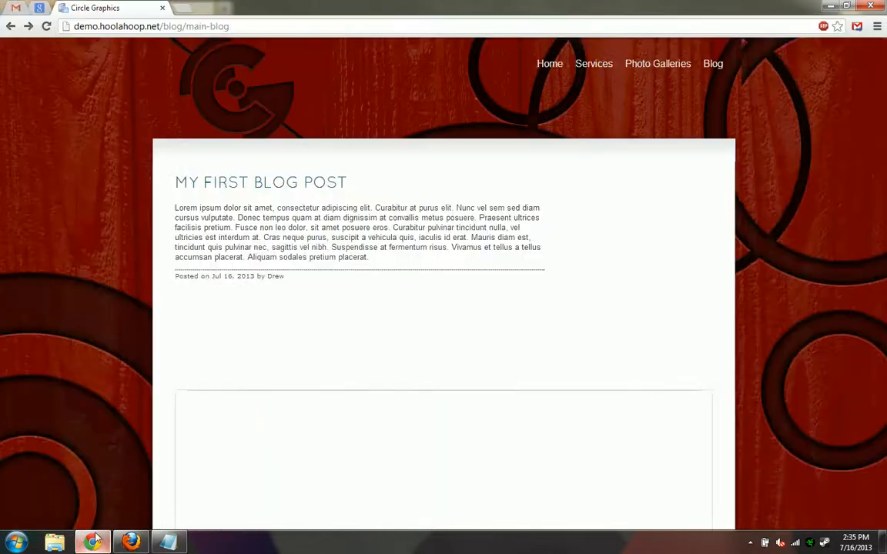
click(46, 26)
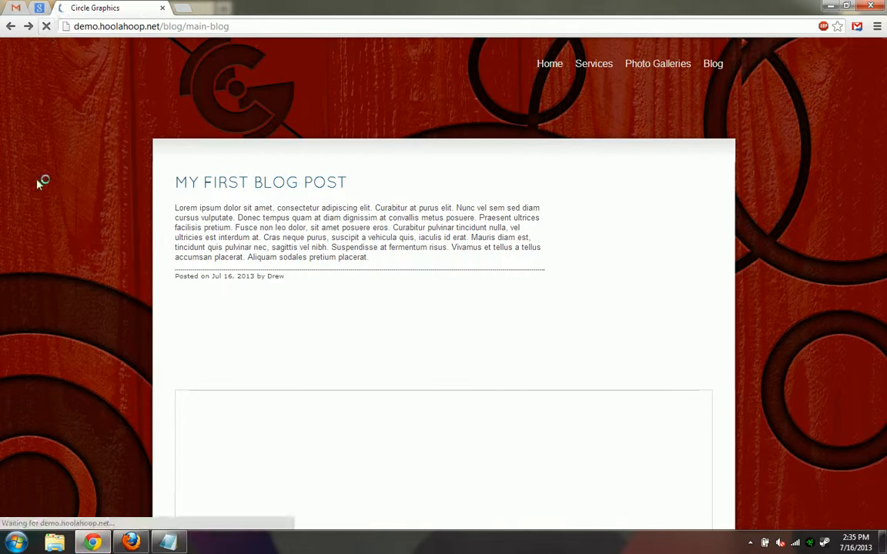